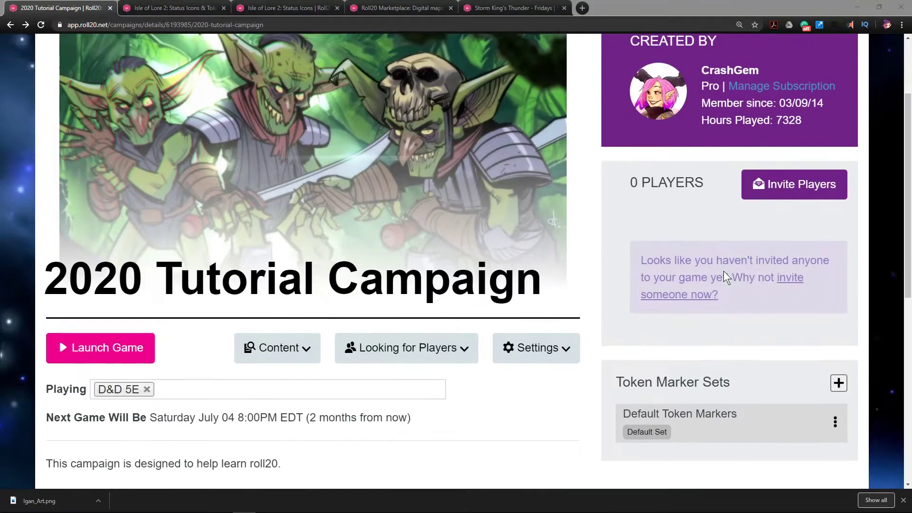
Look over the 2020 Tutorial Campaign page down to its Token Marker Sets section
scroll(723, 272, "up", 3)
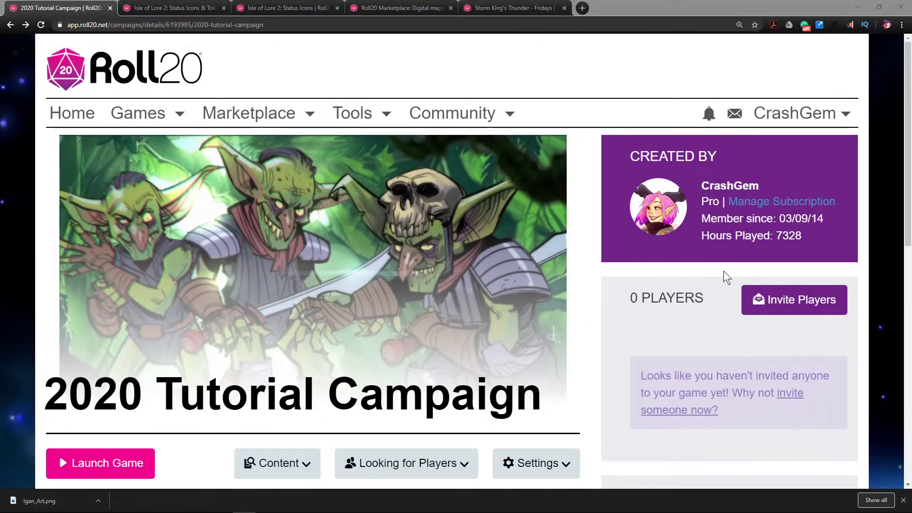
scroll(723, 272, "down", 3)
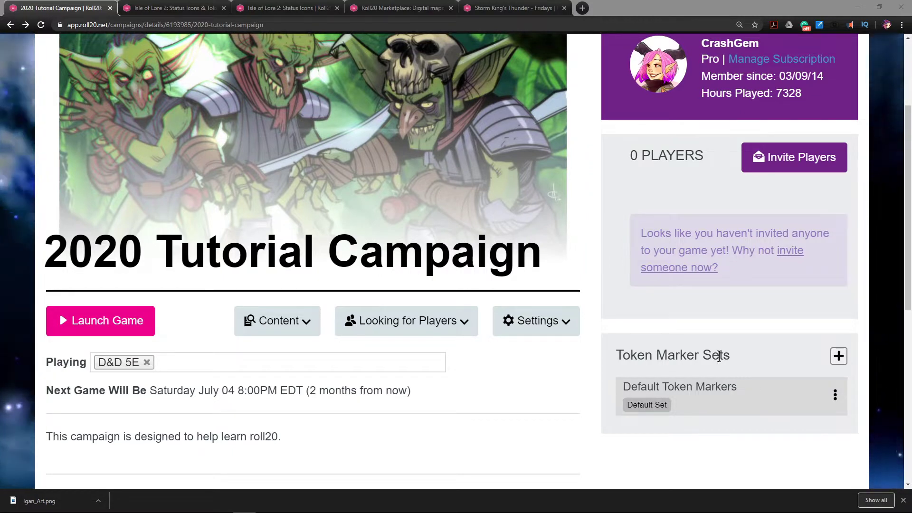
Switch to the open Storm King's Thunder game and examine the status marker on the dragon token up close
left_click(500, 9)
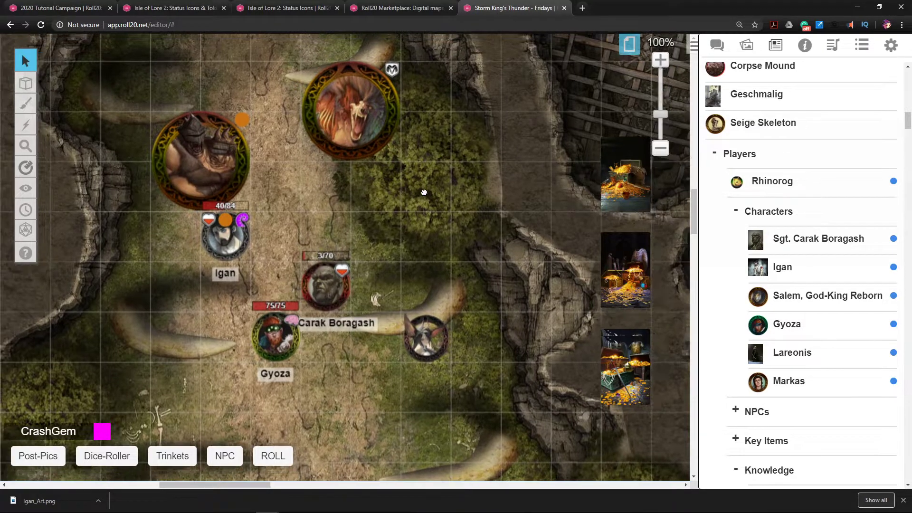
scroll(418, 200, "left", 3)
scroll(417, 200, "up", 1)
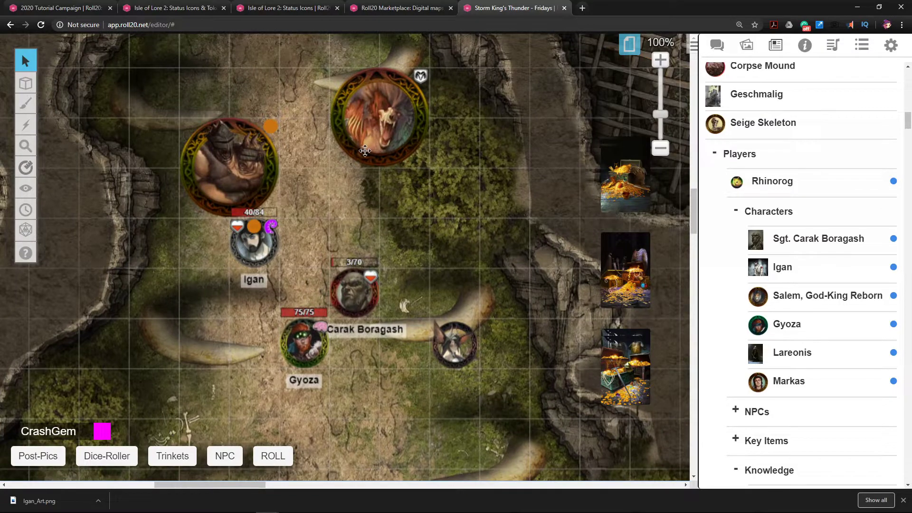
left_click(365, 151)
left_click(477, 179)
scroll(437, 144, "up", 5)
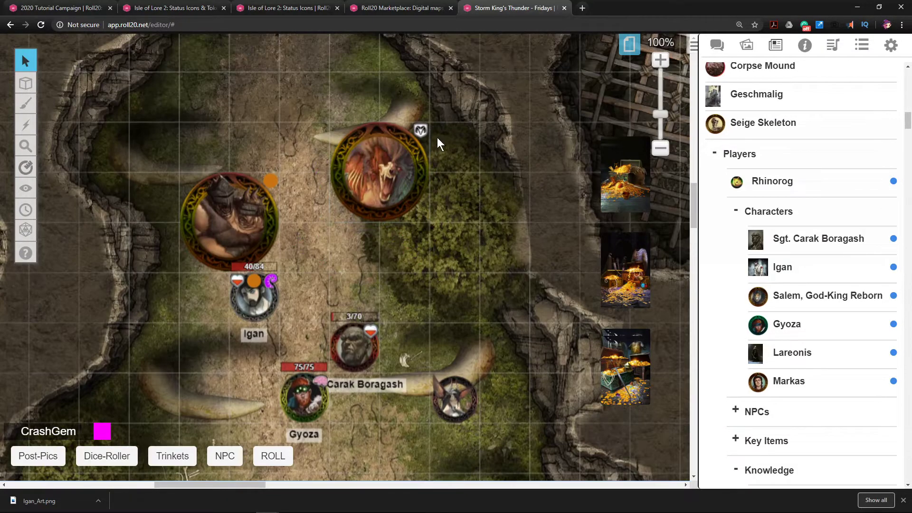
scroll(401, 181, "up", 4)
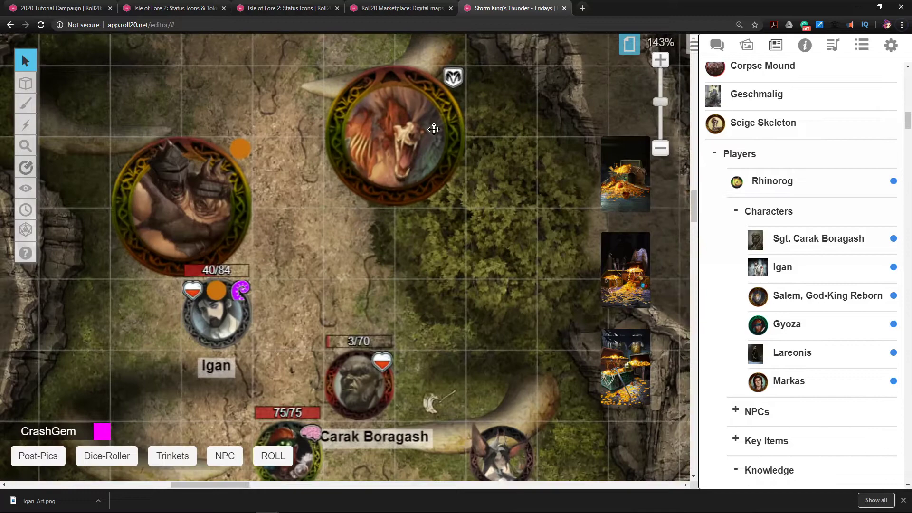
scroll(423, 161, "down", 5)
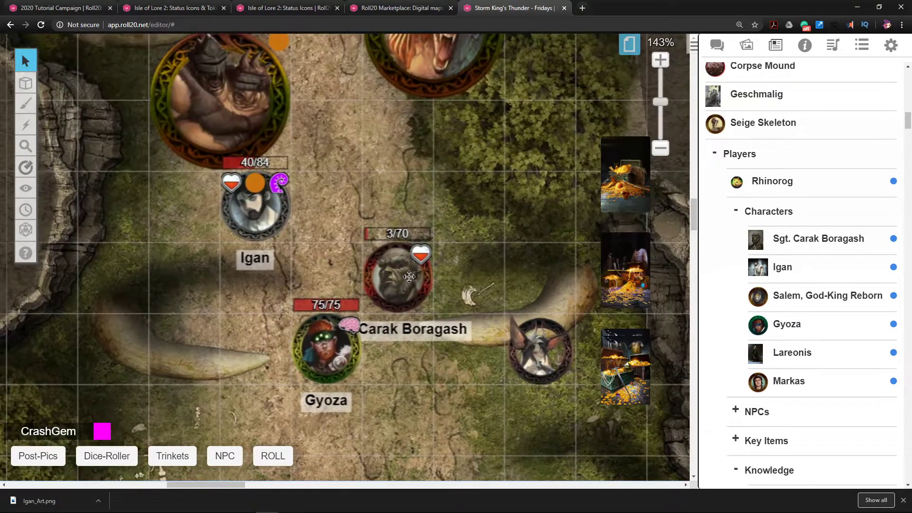
Inspect the status markers on the Carak Boragash, Gyoza, large brute and Igan tokens one after another
left_click(408, 273)
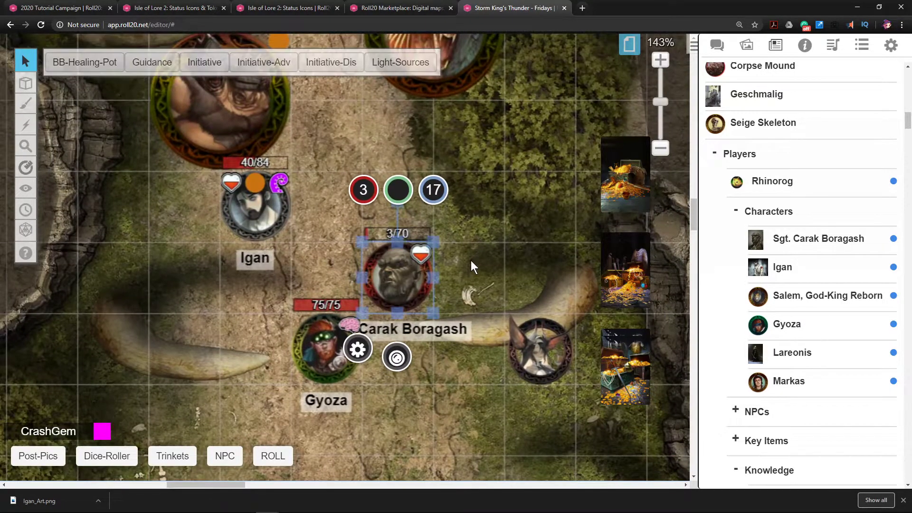
left_click(324, 346)
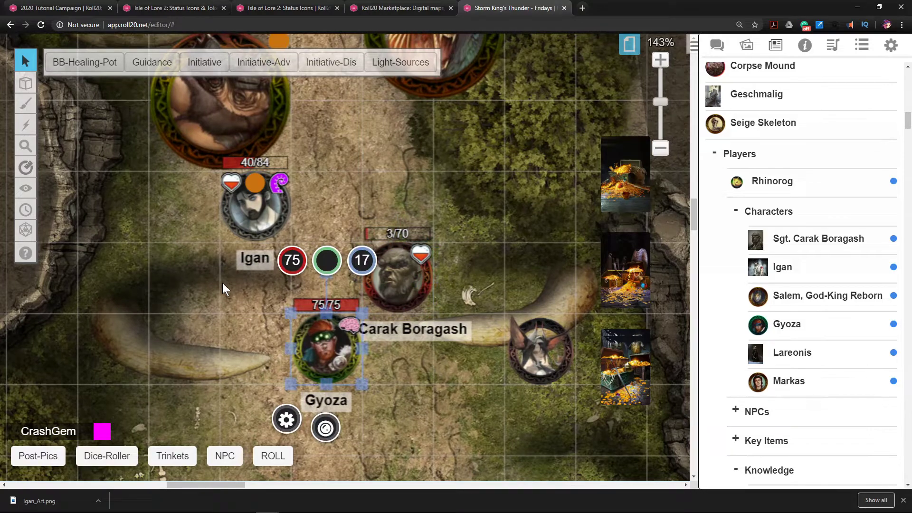
left_click(236, 274)
scroll(236, 274, "up", 5)
scroll(271, 315, "down", 2)
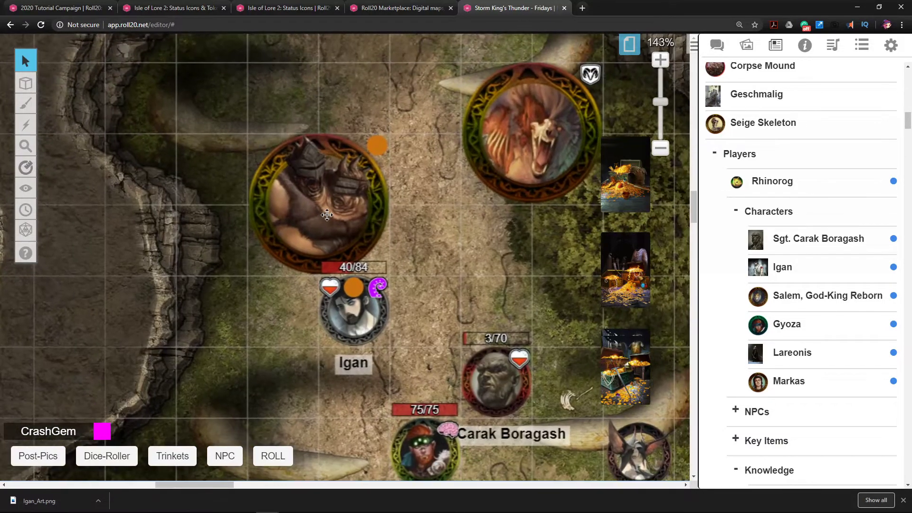
left_click(327, 214)
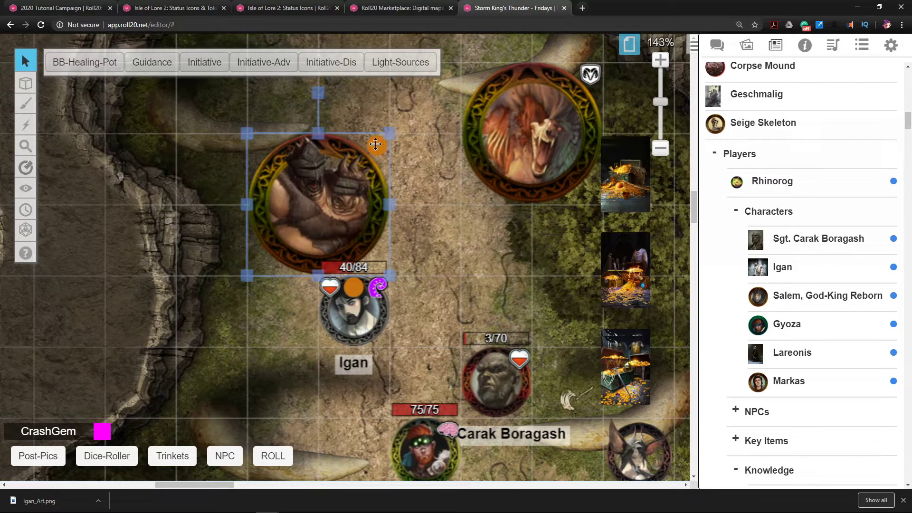
left_click(367, 321)
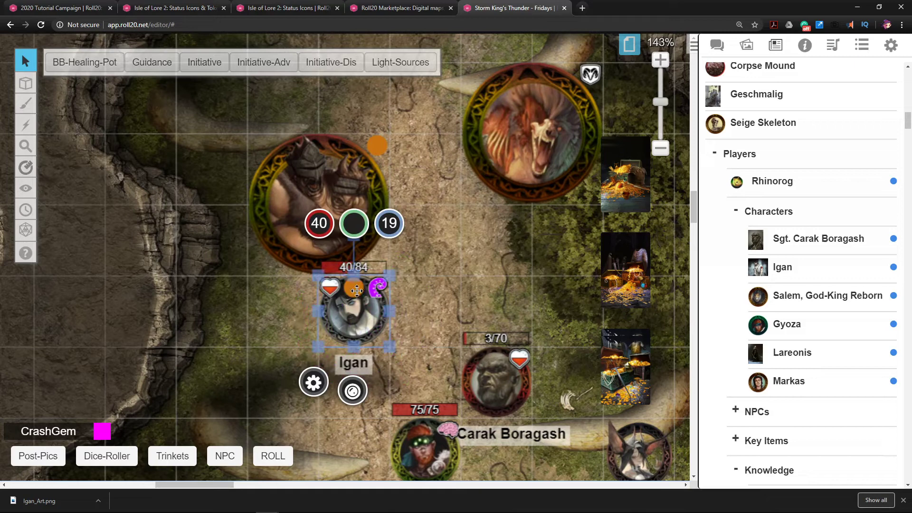
left_click(433, 285)
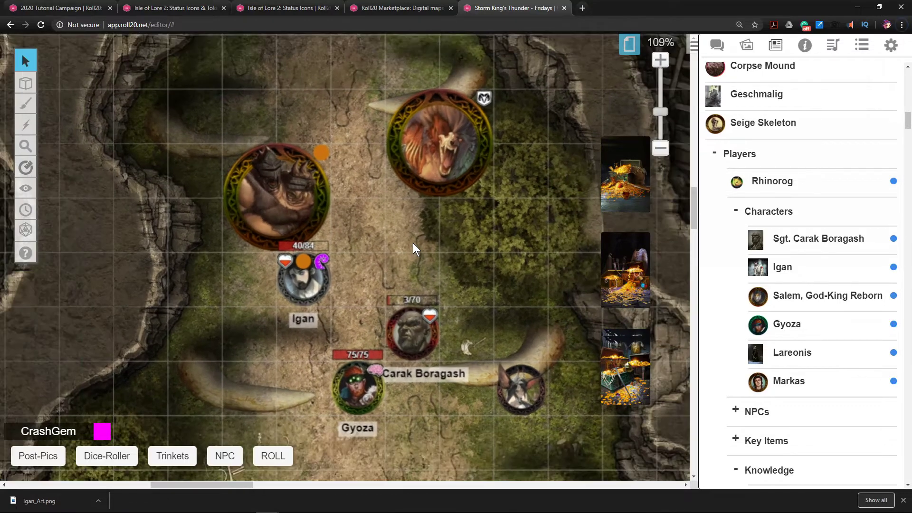
Add the red face and wide-eyed face emote markers to the dragon token and browse the rest of its marker list
left_click(447, 172)
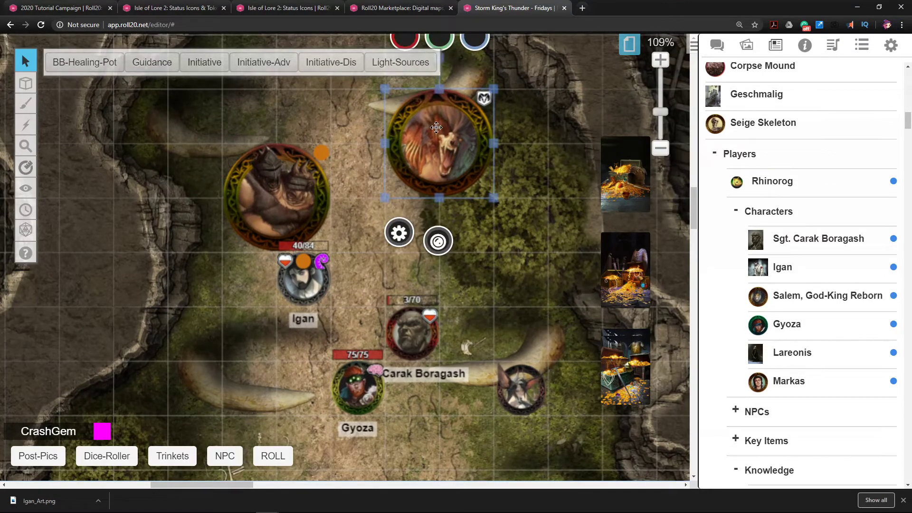
left_click(440, 243)
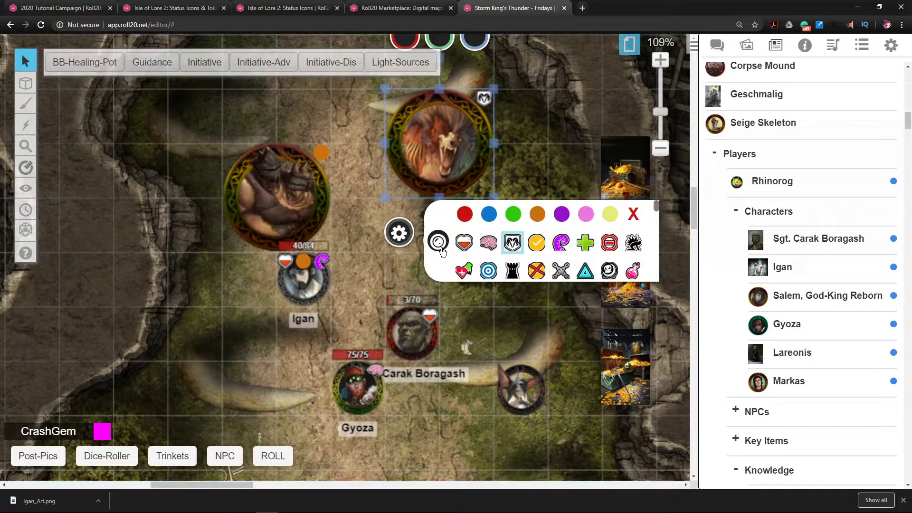
scroll(561, 245, "down", 5)
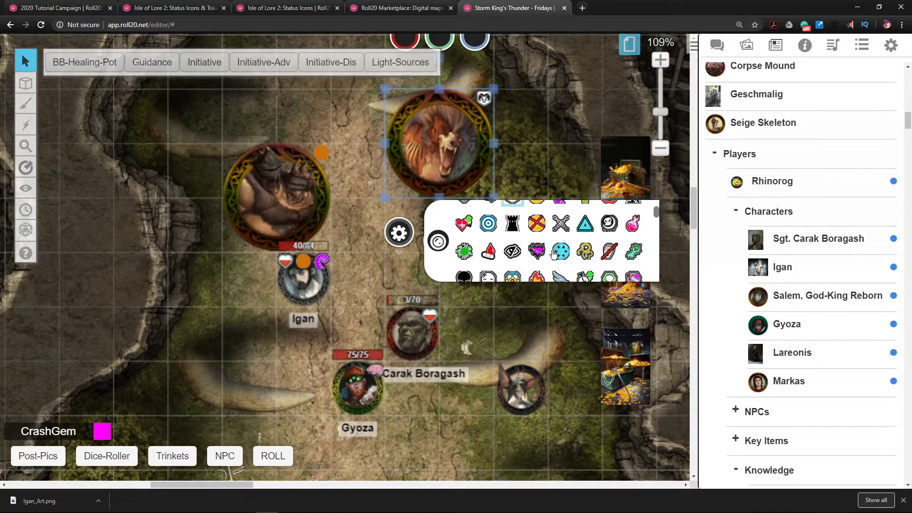
scroll(552, 261, "up", 5)
scroll(558, 242, "down", 5)
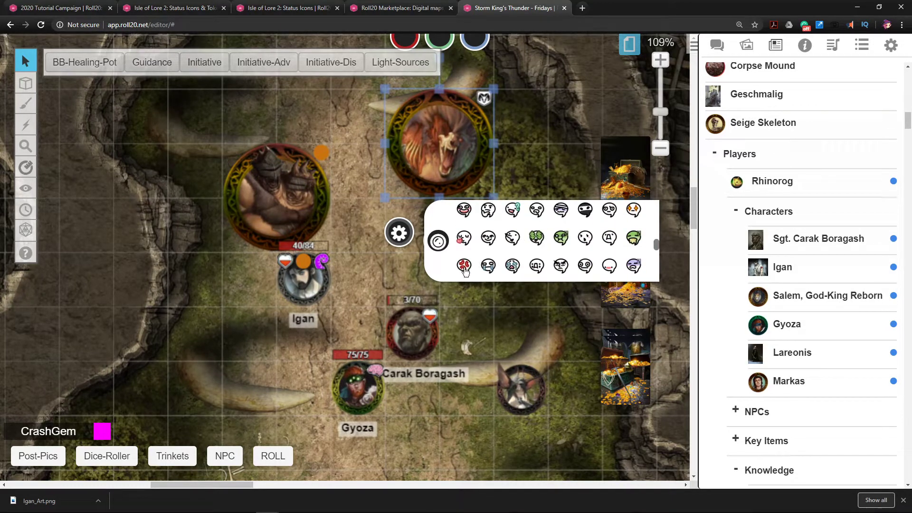
scroll(597, 259, "down", 1)
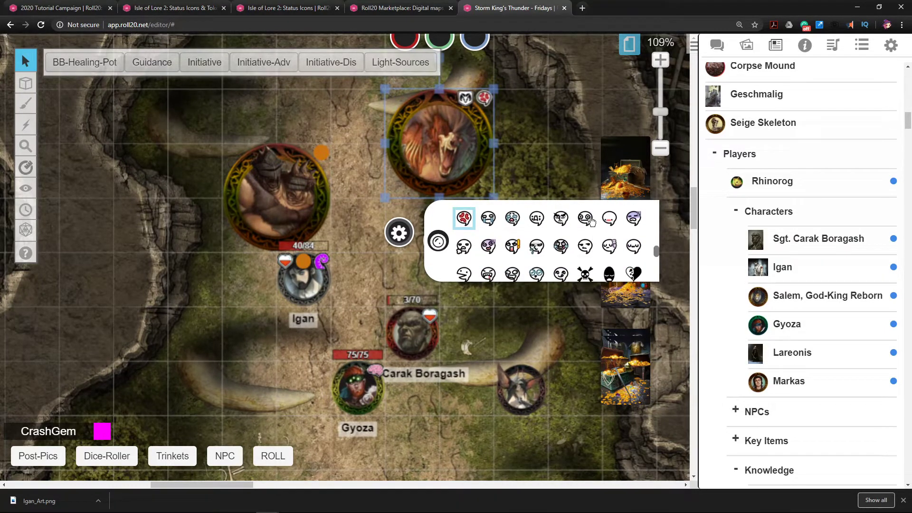
scroll(589, 225, "down", 4)
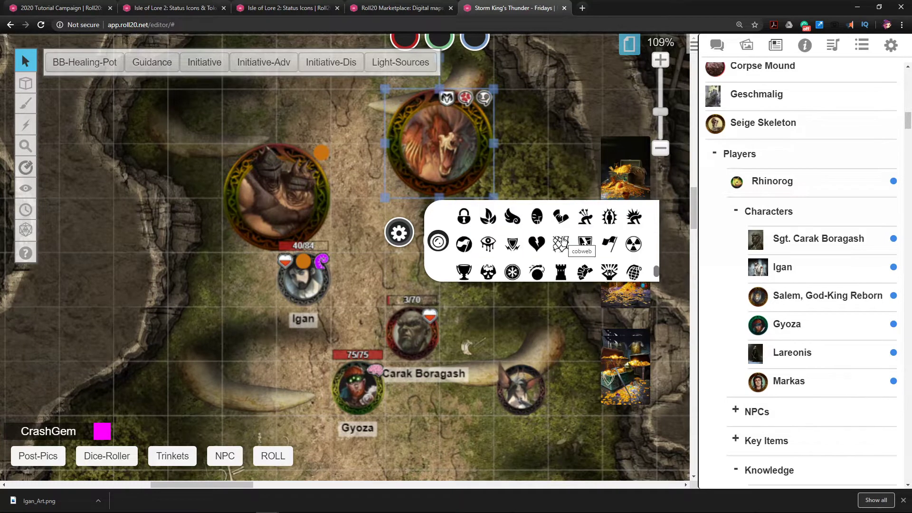
scroll(551, 235, "up", 3)
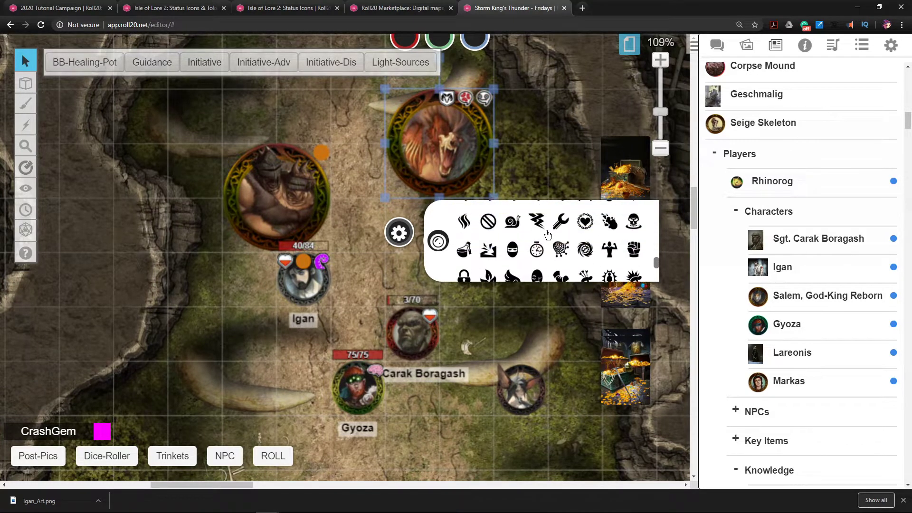
scroll(551, 237, "down", 2)
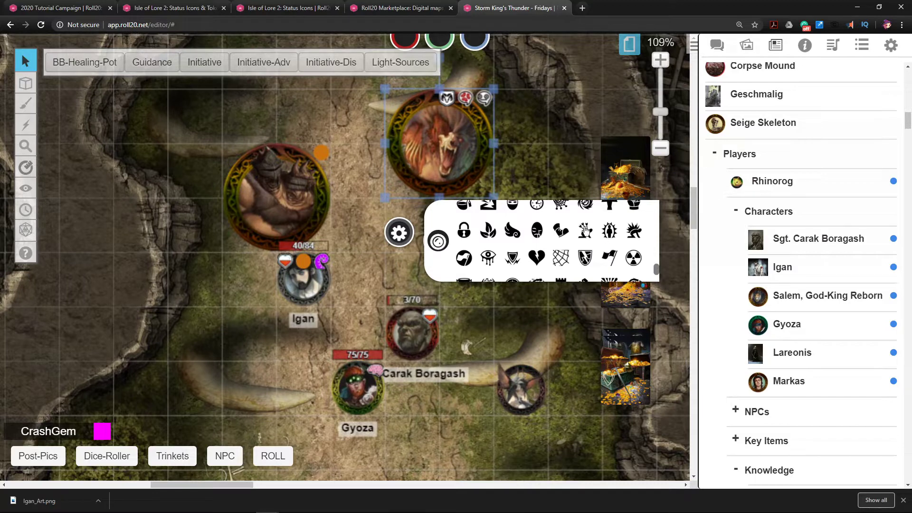
scroll(553, 257, "up", 3)
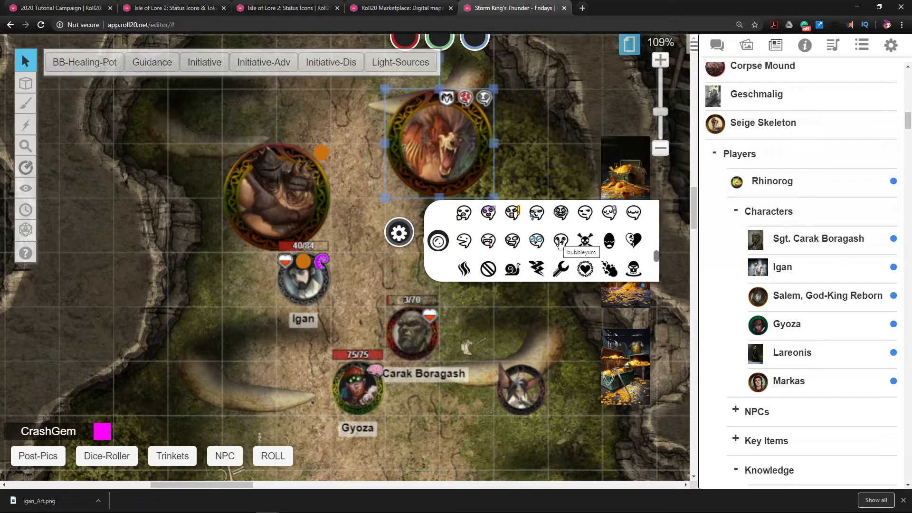
scroll(559, 244, "down", 5)
left_click(588, 152)
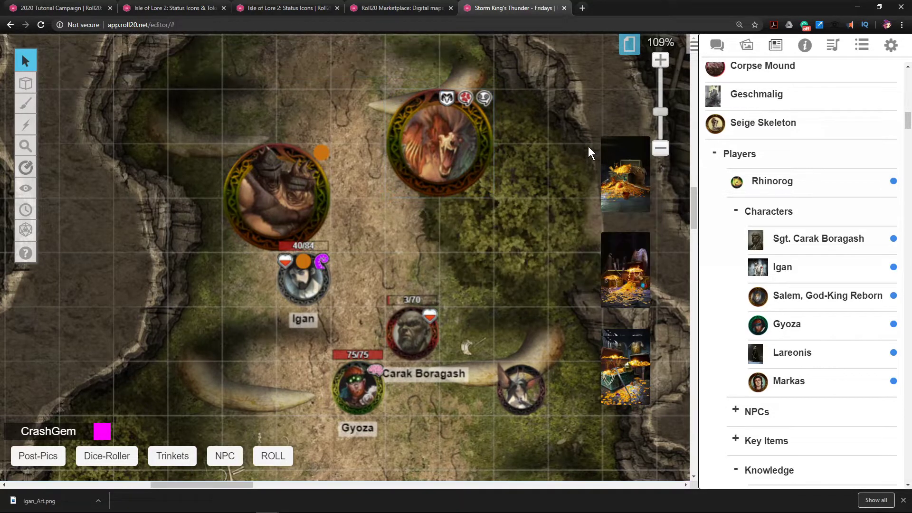
Return to the 2020 Tutorial Campaign details page and view its Token Marker Sets section
left_click(62, 8)
scroll(410, 253, "up", 3)
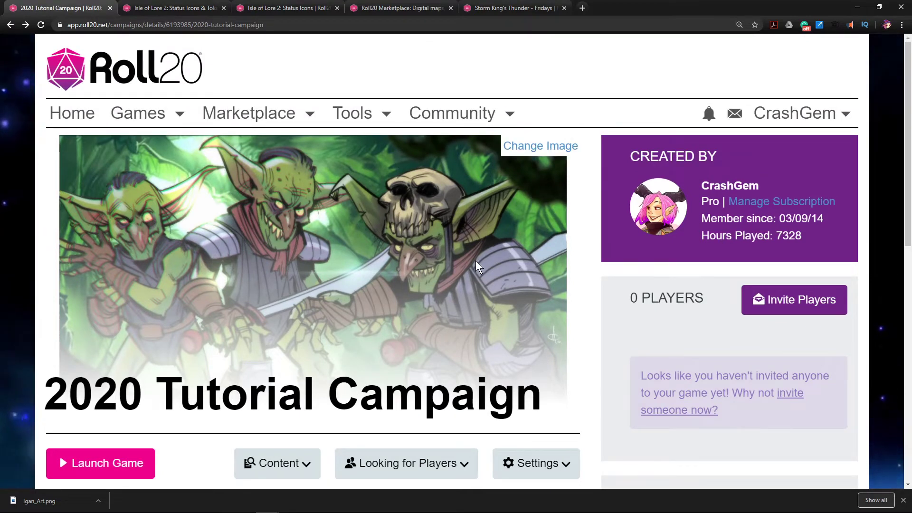
scroll(477, 266, "down", 3)
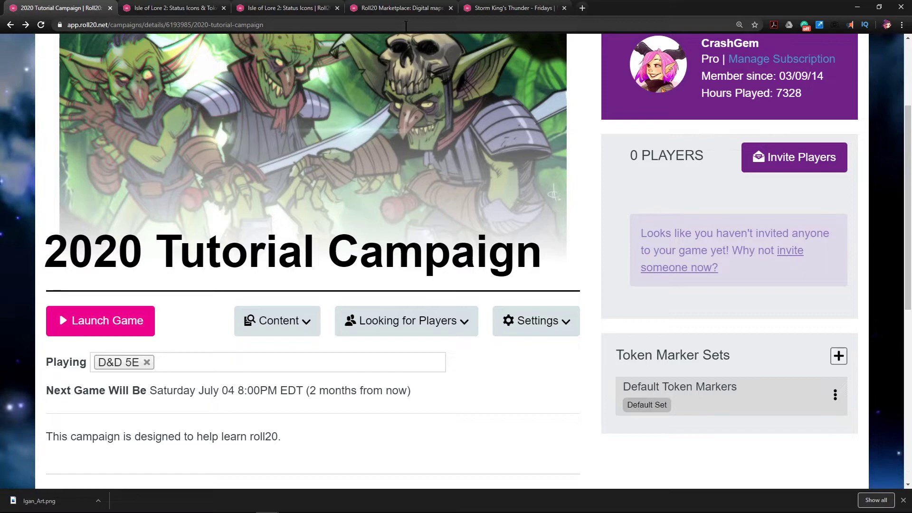
Switch to the Roll20 Marketplace results for token markers and browse the marker packs on the first results page
left_click(401, 9)
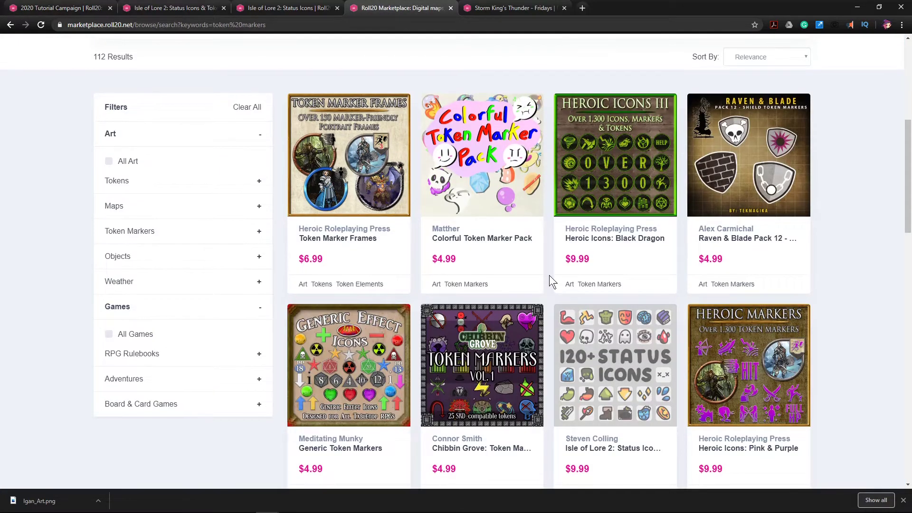
scroll(549, 281, "up", 7)
scroll(549, 277, "down", 3)
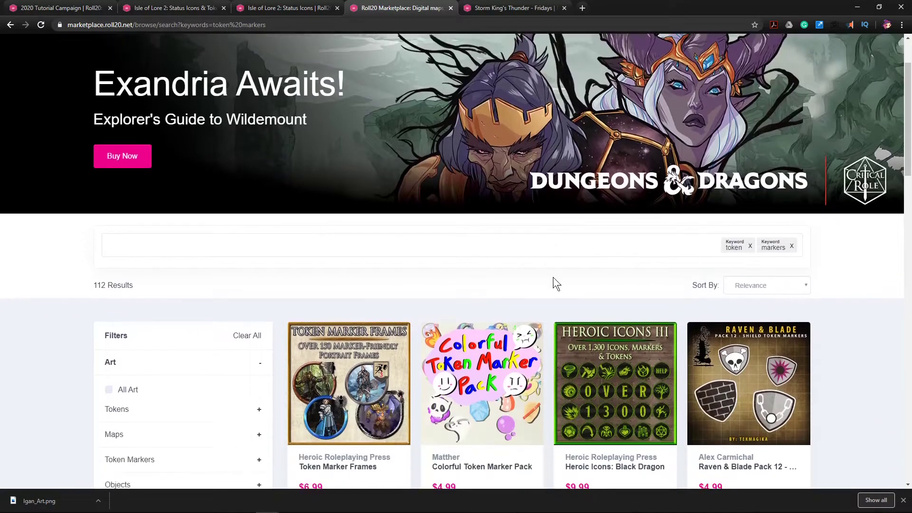
scroll(761, 247, "down", 20)
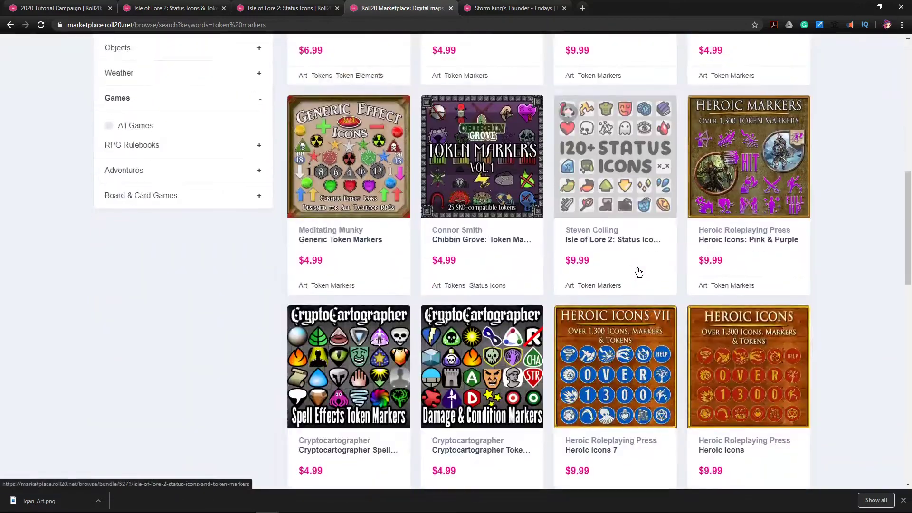
scroll(631, 280, "up", 8)
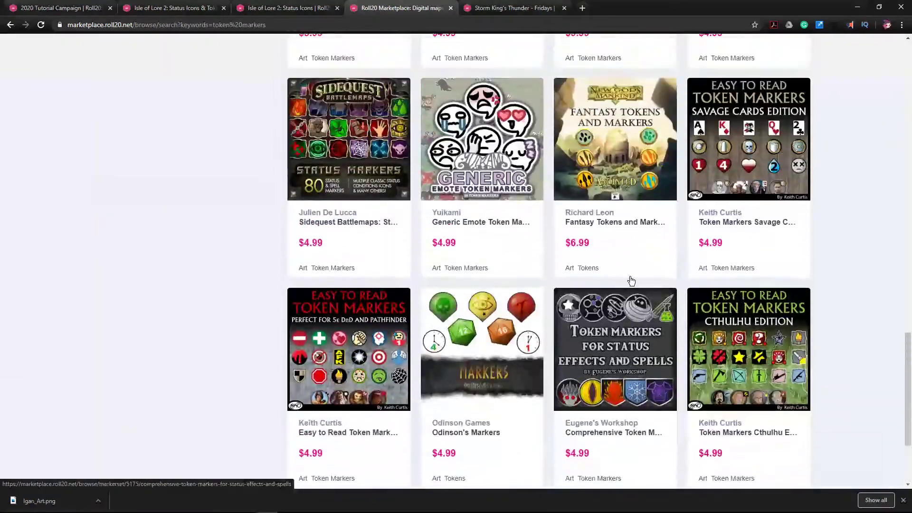
scroll(631, 281, "up", 5)
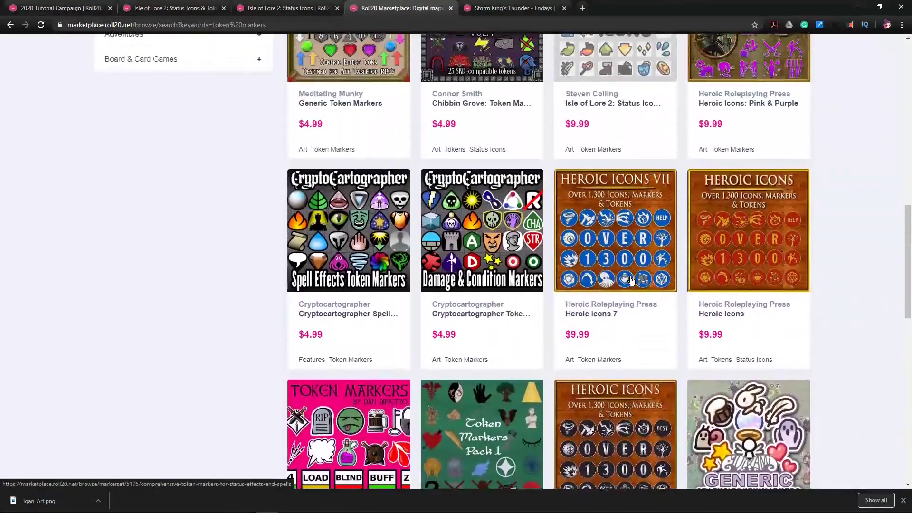
scroll(629, 283, "down", 11)
scroll(629, 283, "down", 2)
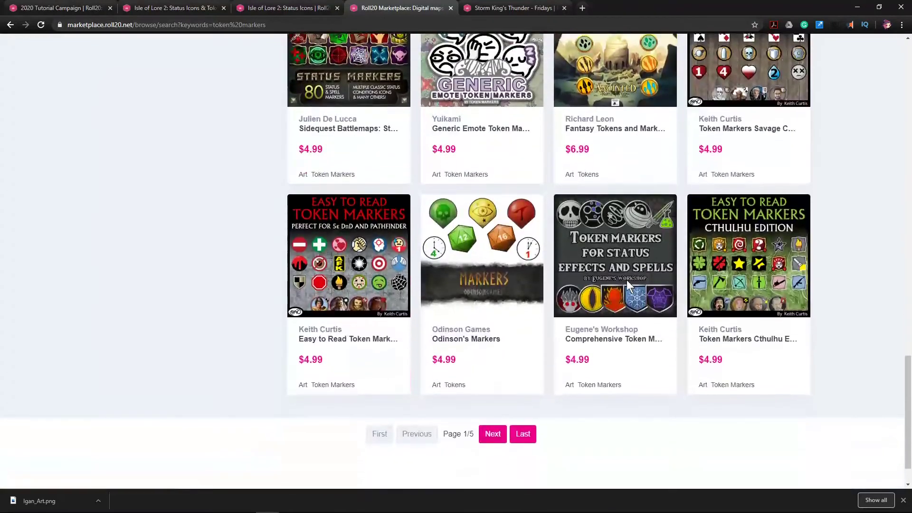
scroll(626, 280, "up", 2)
scroll(625, 281, "down", 2)
scroll(627, 285, "down", 1)
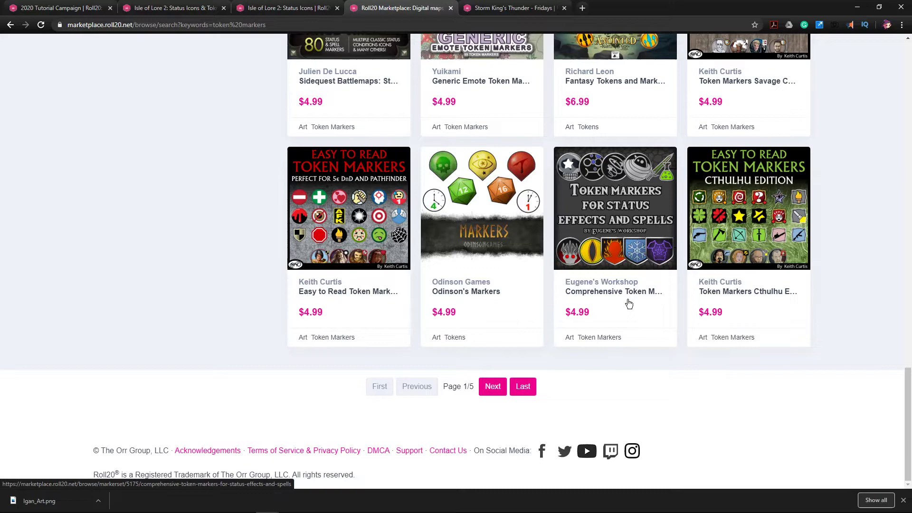
scroll(628, 303, "up", 12)
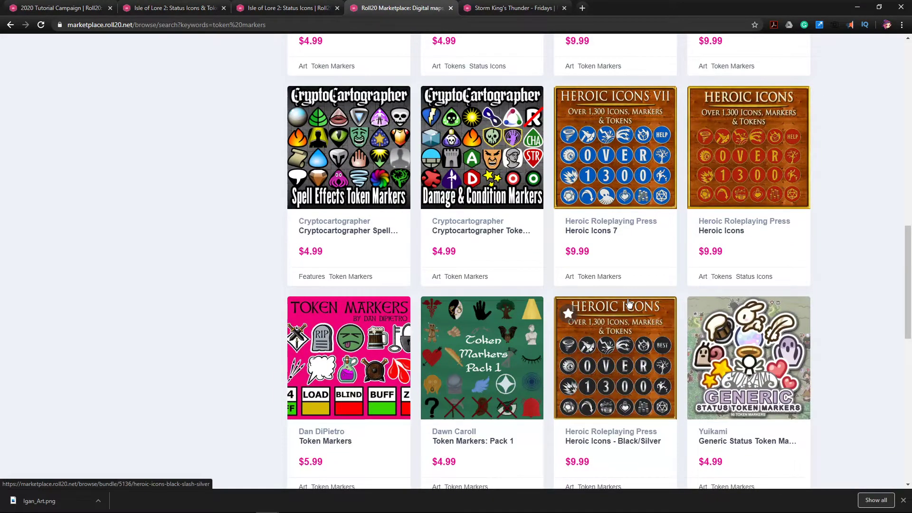
scroll(629, 303, "down", 12)
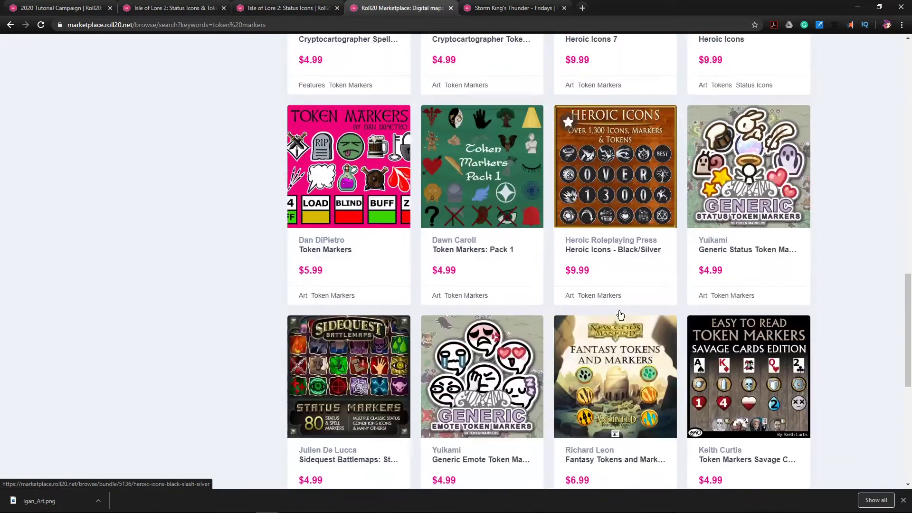
scroll(619, 332, "up", 6)
scroll(619, 302, "up", 5)
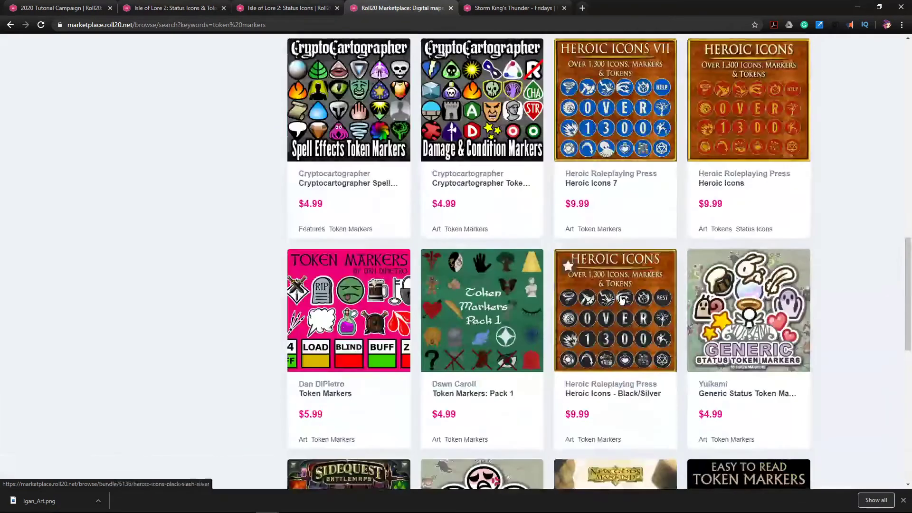
Return to the 2020 Tutorial Campaign details page and add the Generic Emote Token Markers set to the game
left_click(77, 10)
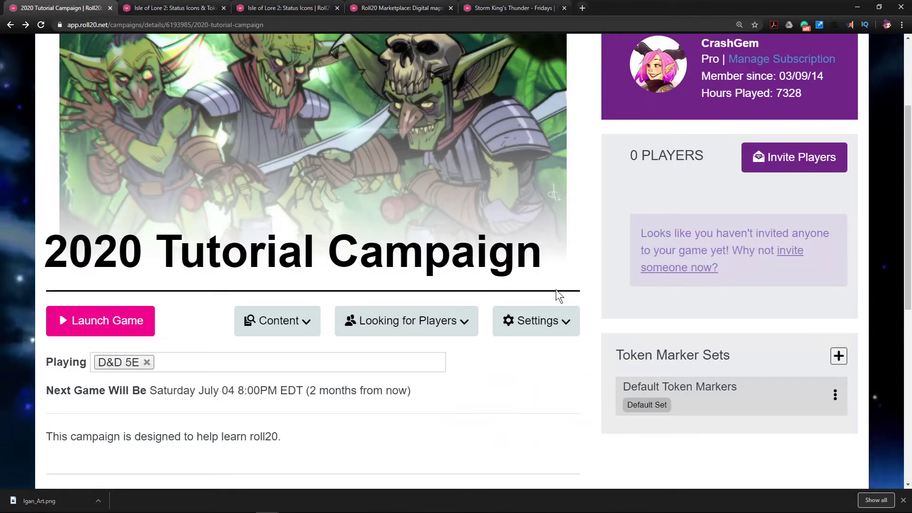
scroll(692, 346, "up", 1)
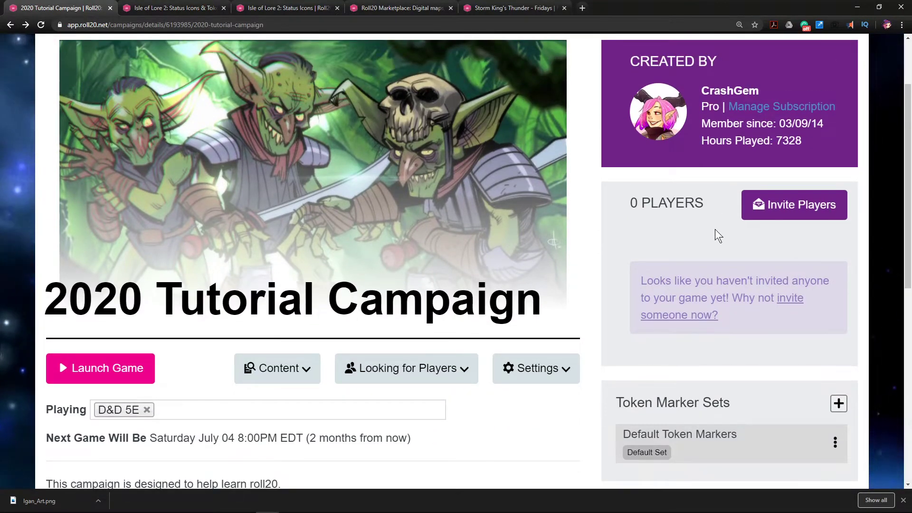
scroll(682, 320, "down", 1)
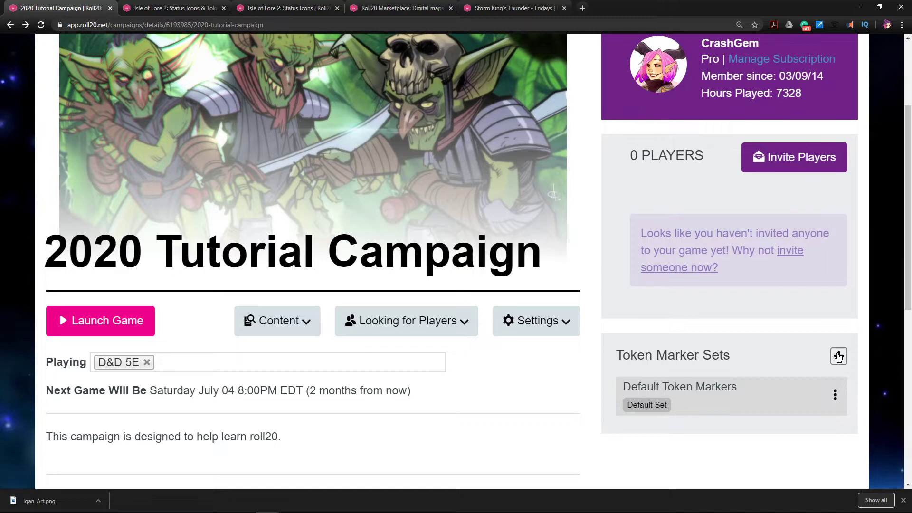
left_click(838, 357)
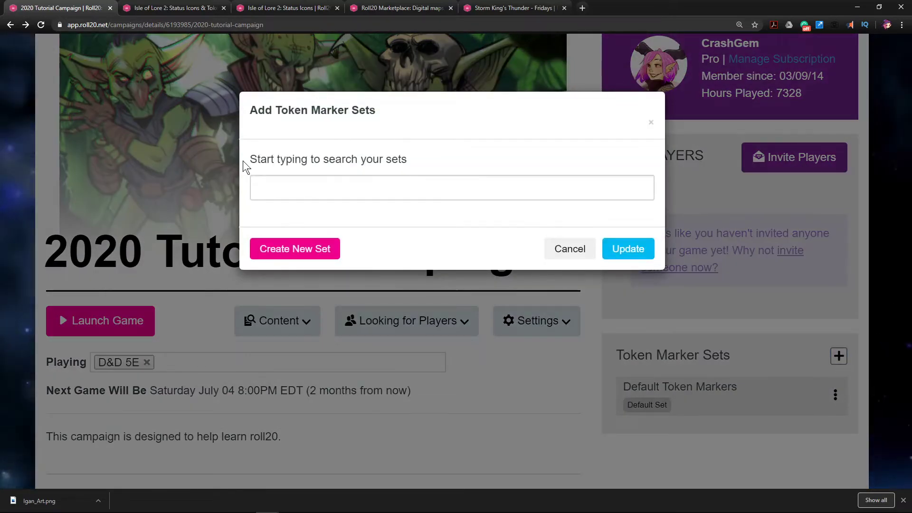
left_click(338, 193)
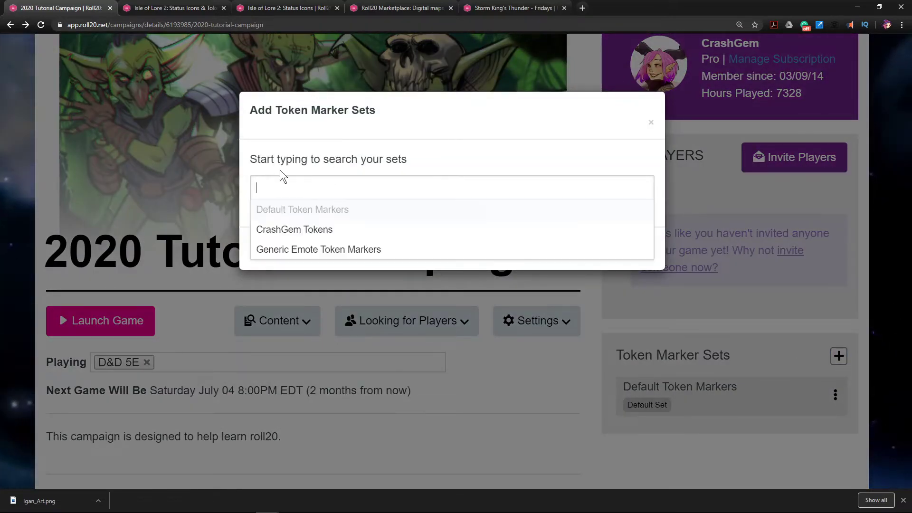
left_click(323, 256)
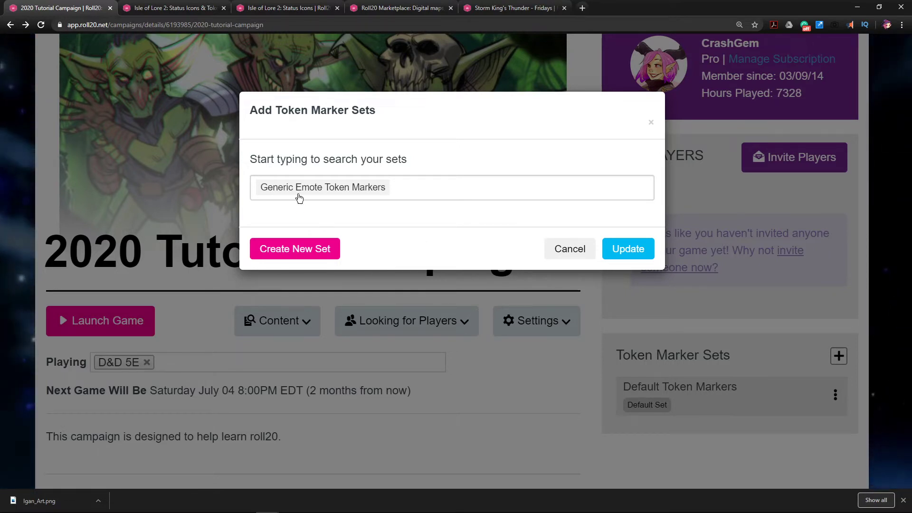
left_click(628, 249)
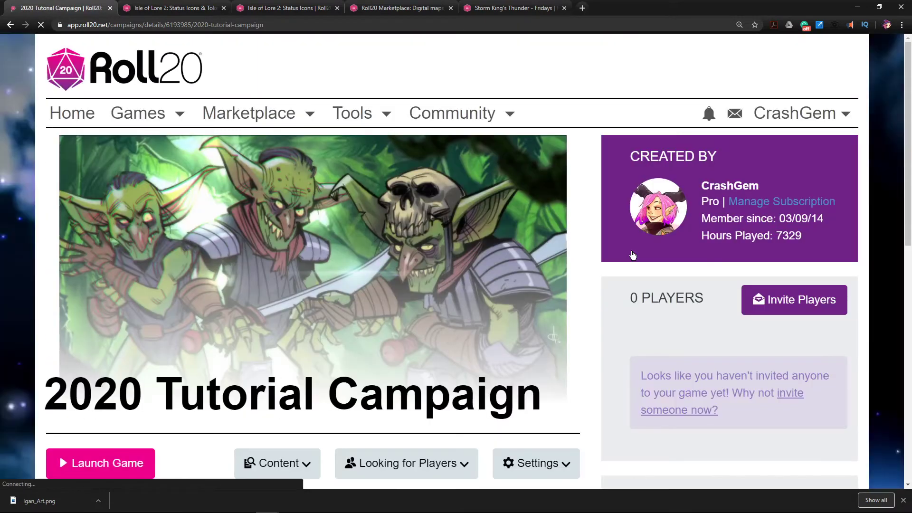
Add the CrashGem Tokens custom set to the campaign's Token Marker Sets
scroll(667, 289, "down", 4)
scroll(667, 290, "down", 2)
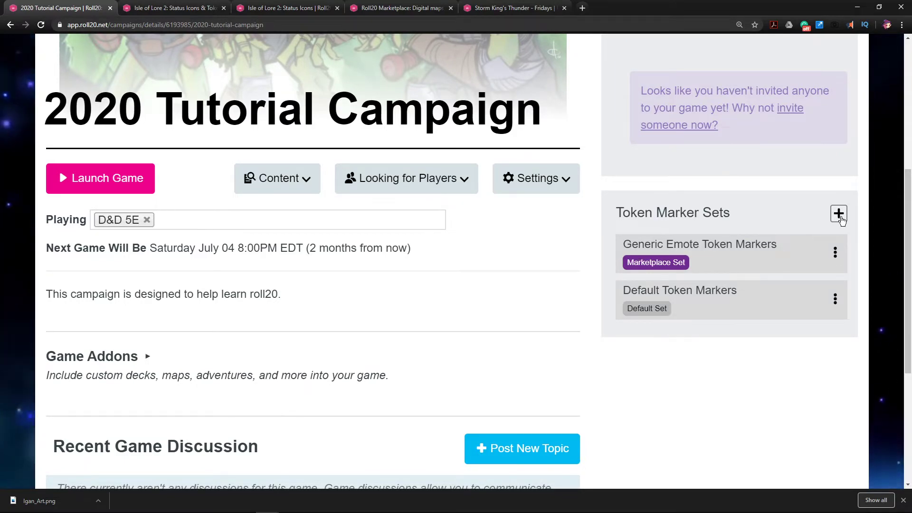
left_click(839, 214)
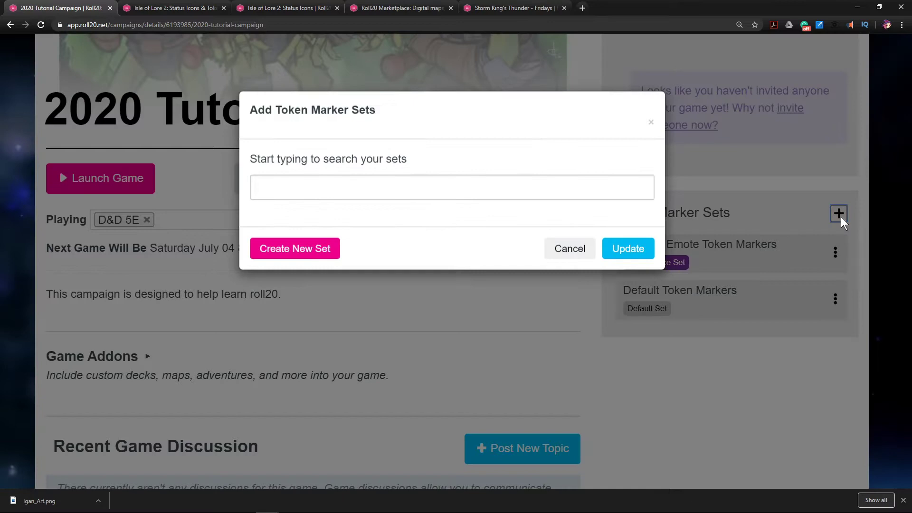
left_click(339, 193)
left_click(295, 230)
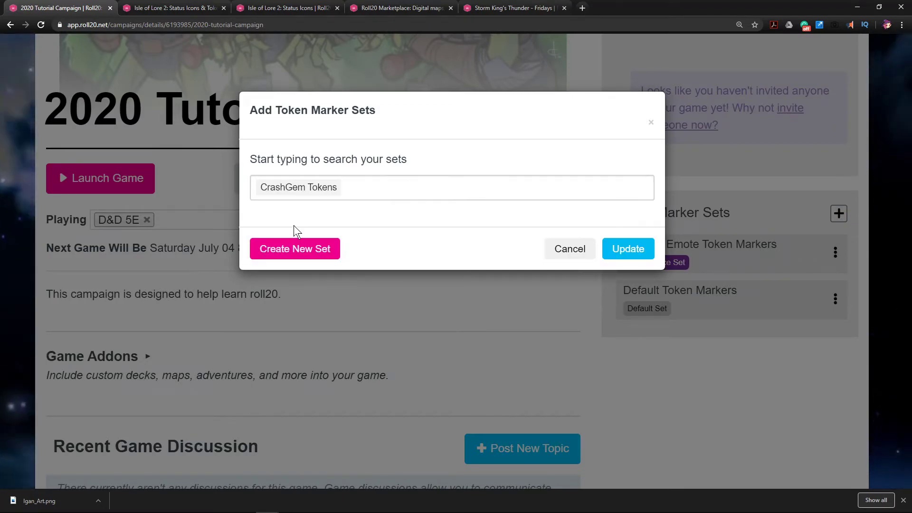
left_click(627, 250)
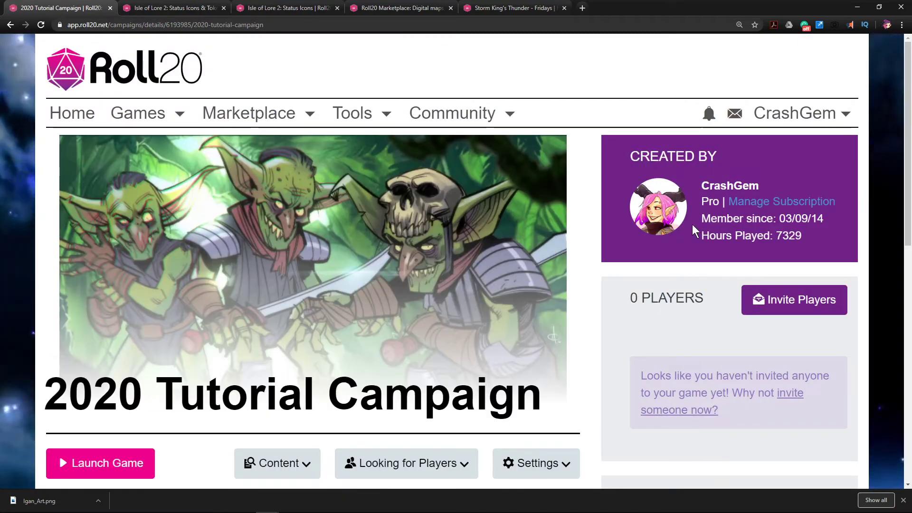
Check the options for removing or viewing the Generic Emote Token Markers set without choosing either one
scroll(691, 224, "down", 5)
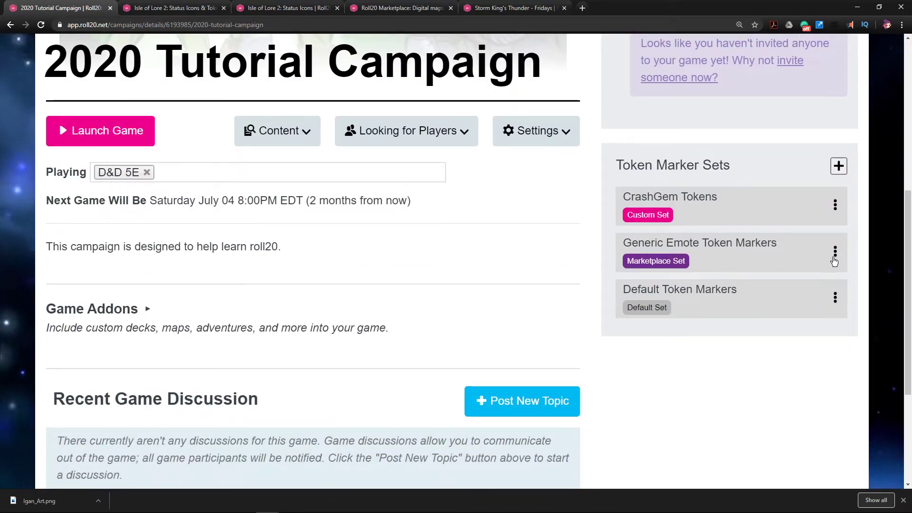
left_click(836, 253)
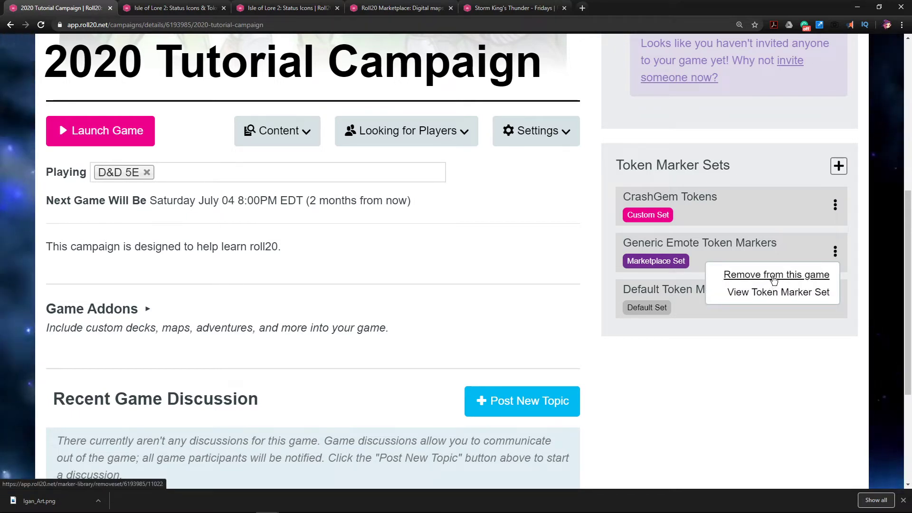
left_click(757, 366)
left_click(834, 255)
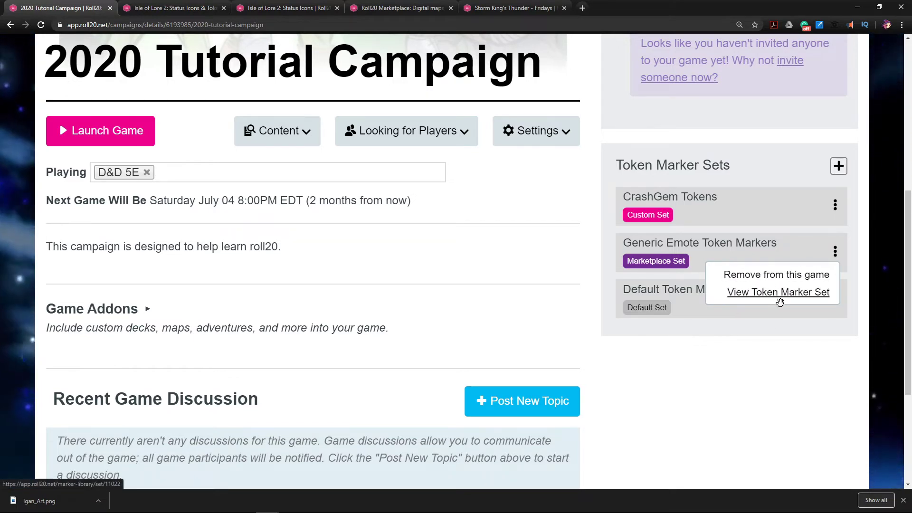
left_click(799, 370)
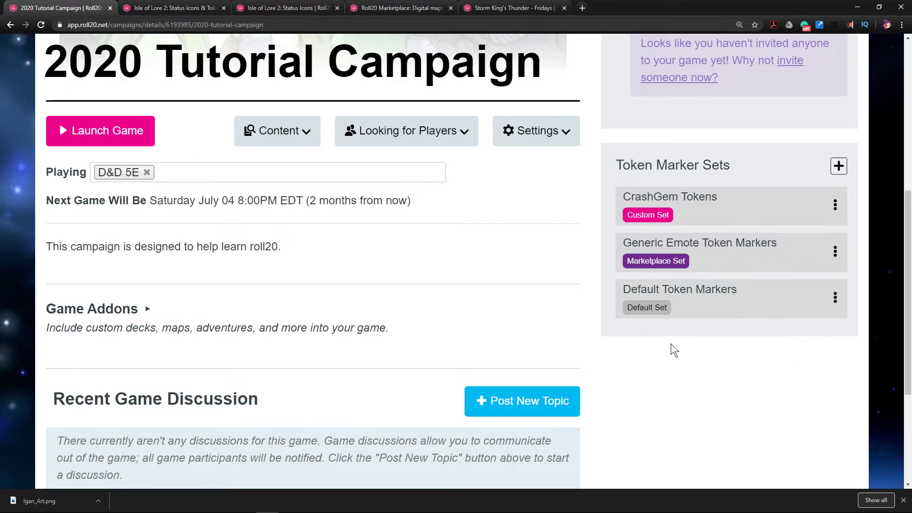
Review the campaign's Token Marker Sets list and launch the 2020 Tutorial Campaign game
scroll(750, 285, "up", 3)
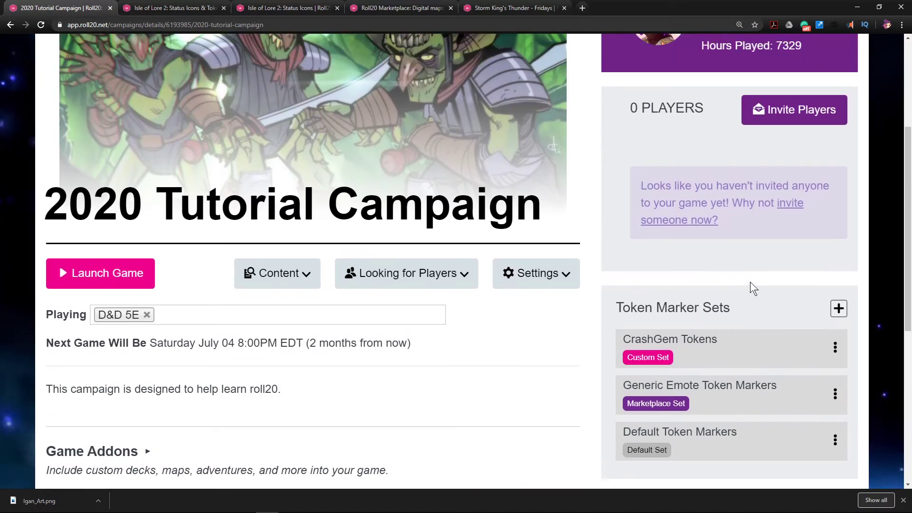
scroll(743, 278, "up", 2)
scroll(736, 271, "down", 3)
scroll(735, 271, "up", 3)
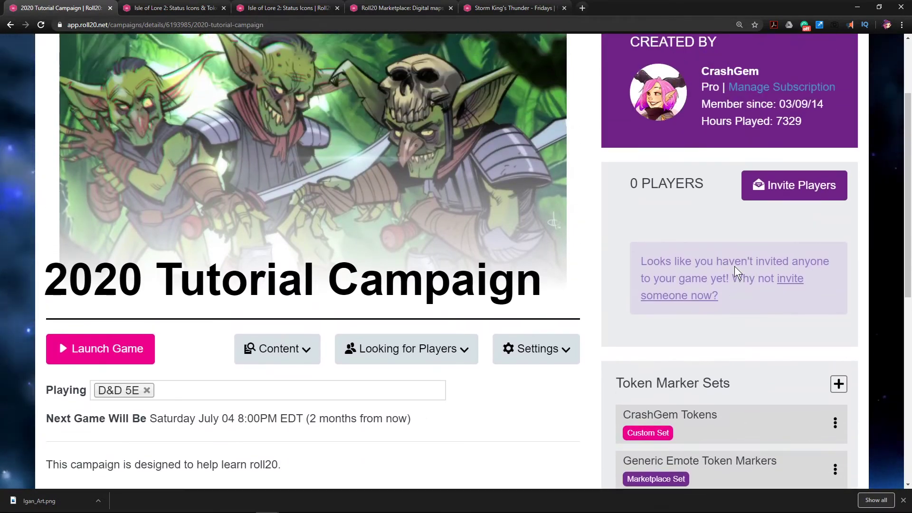
scroll(660, 388, "down", 3)
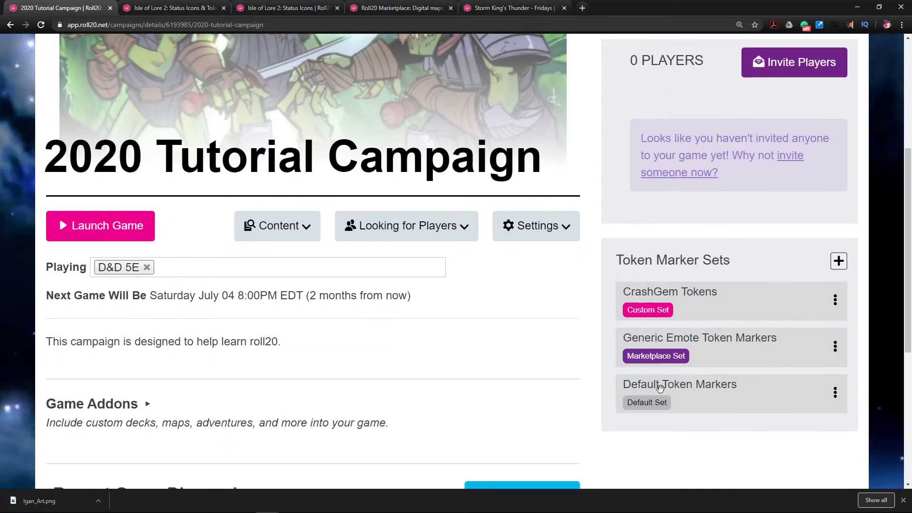
scroll(376, 301, "up", 2)
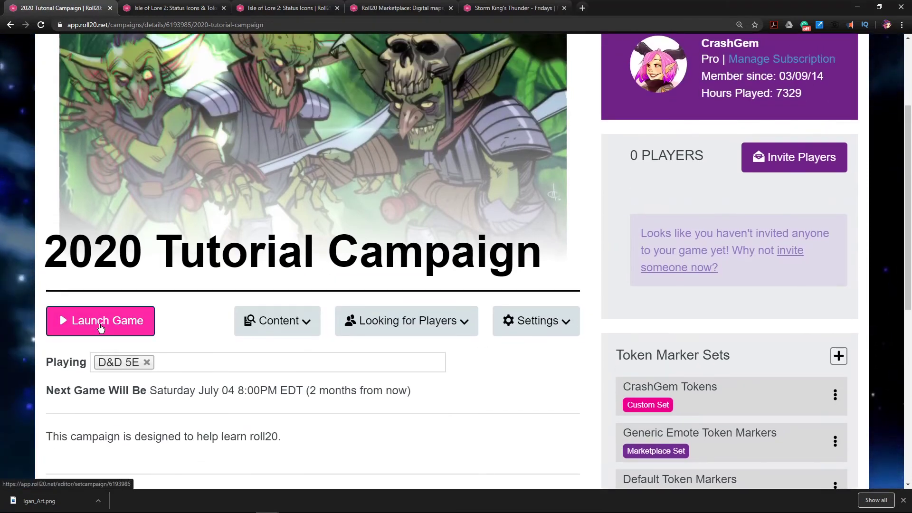
left_click(100, 326)
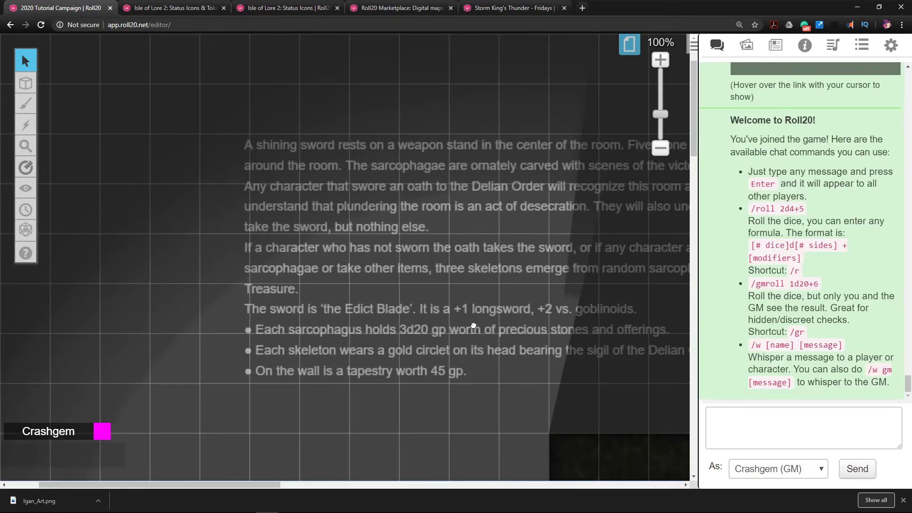
Find the bearded adventurer's token above Chamomile on the dungeon map and browse the custom and emote markers in its marker list
left_click_drag(504, 374, 425, 222)
scroll(433, 348, "down", 11)
scroll(433, 348, "right", 3)
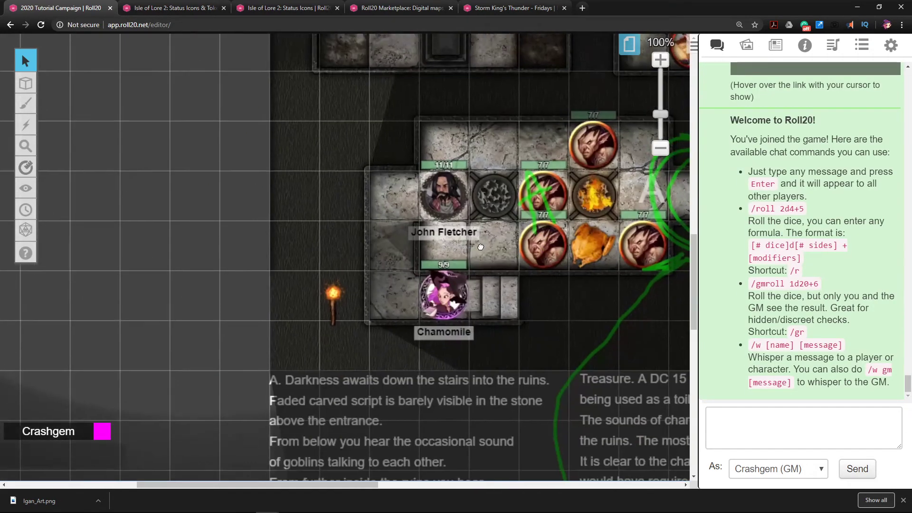
scroll(507, 311, "right", 2)
scroll(506, 311, "up", 1)
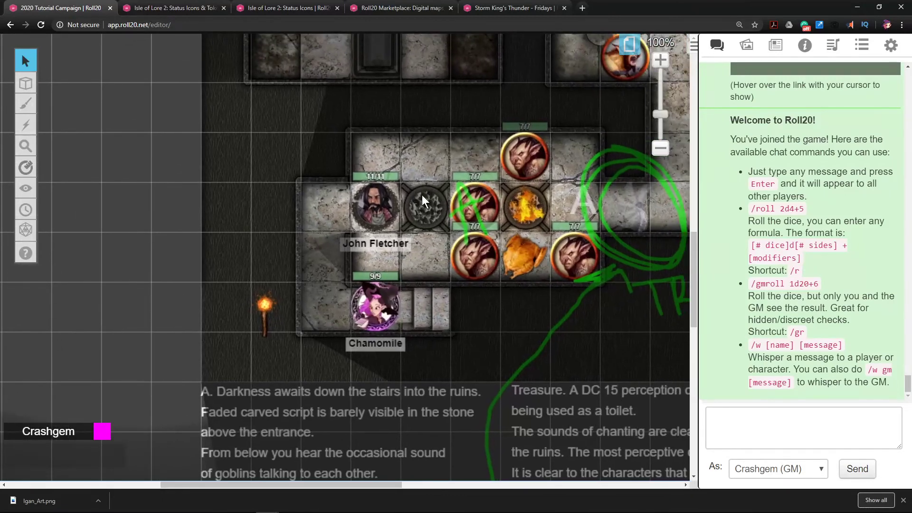
left_click(373, 220)
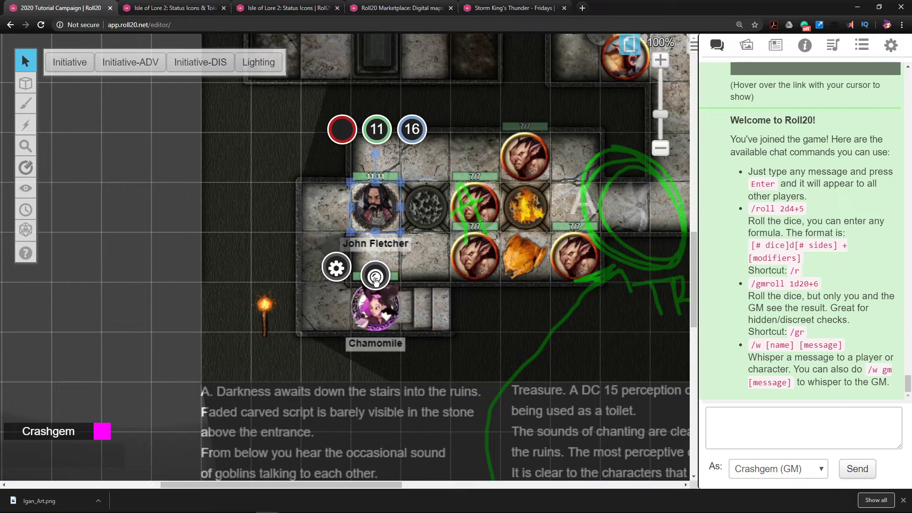
mouse_move(375, 280)
scroll(410, 279, "down", 6)
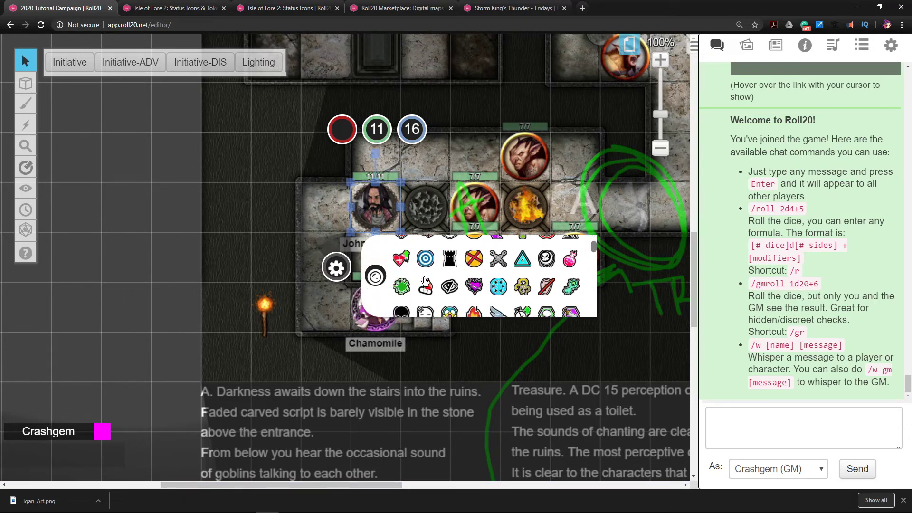
scroll(433, 287, "up", 3)
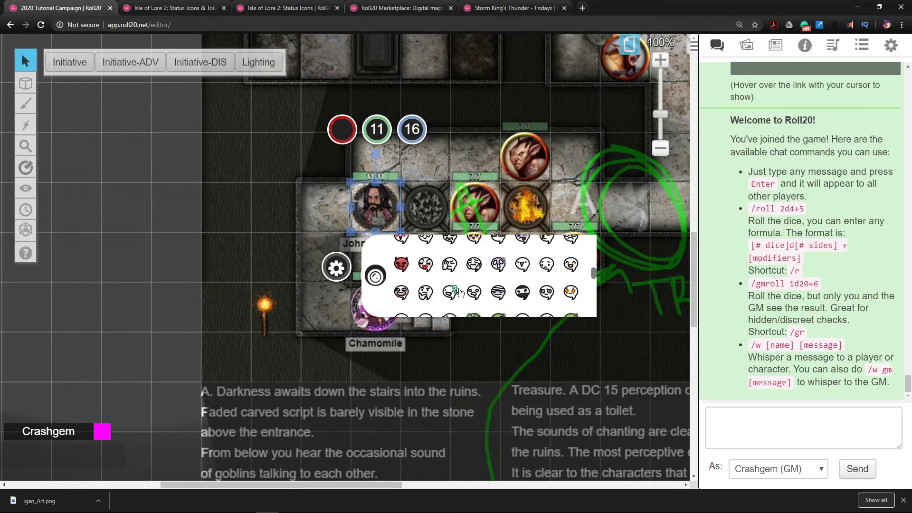
scroll(456, 295, "up", 1)
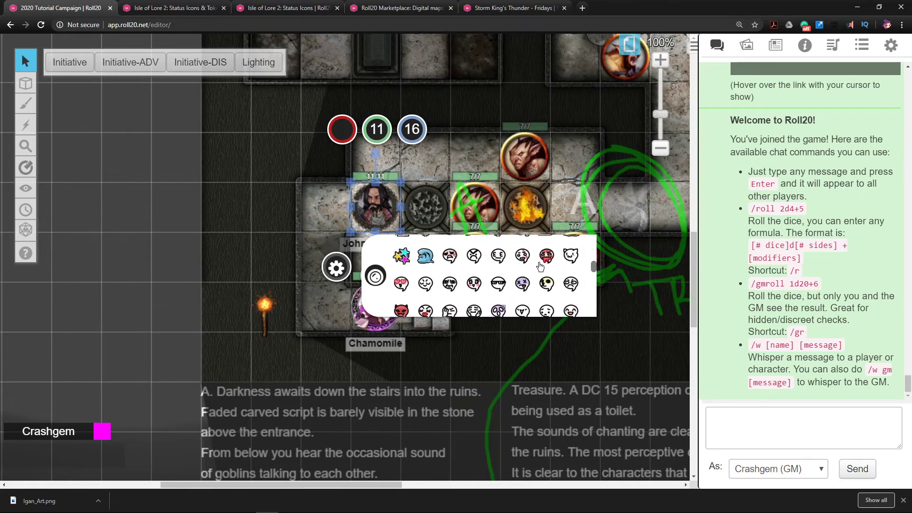
Add the crossed-eyes face emote, the screaming face and the Confused marker to the bearded adventurer's token
left_click(474, 259)
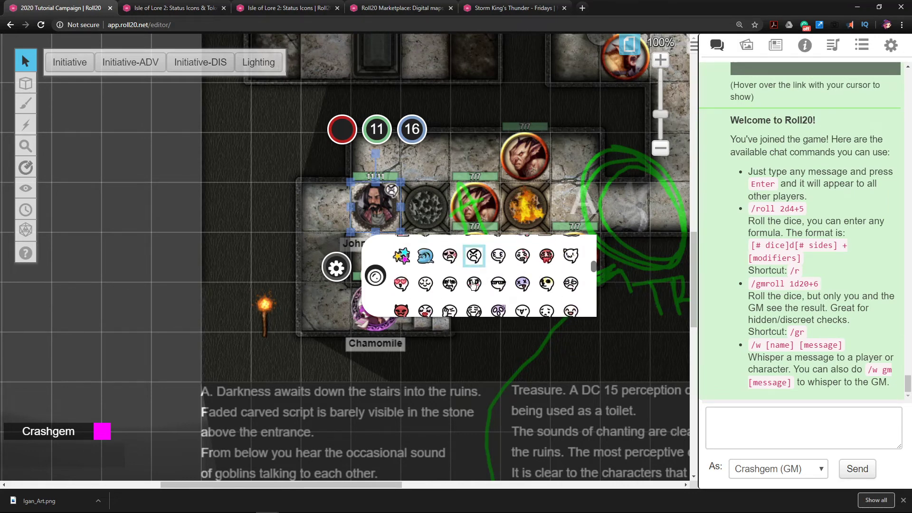
scroll(474, 285, "down", 2)
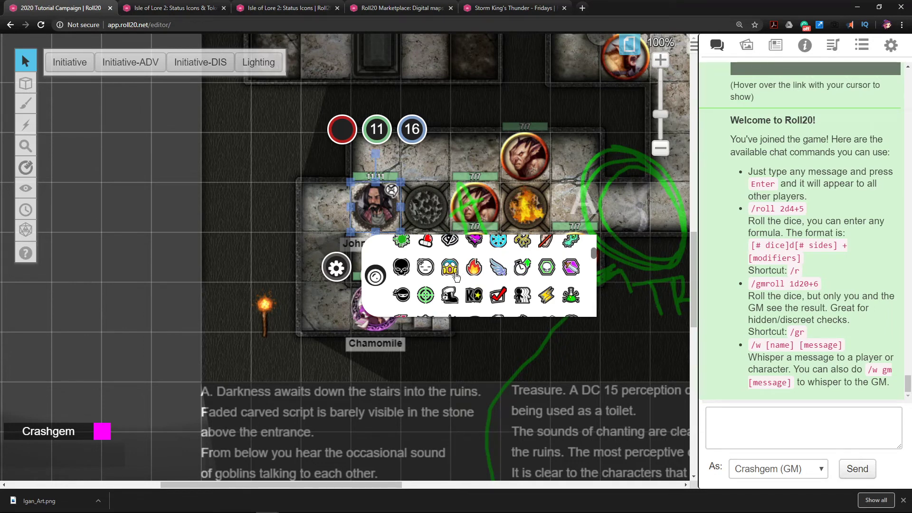
left_click(450, 269)
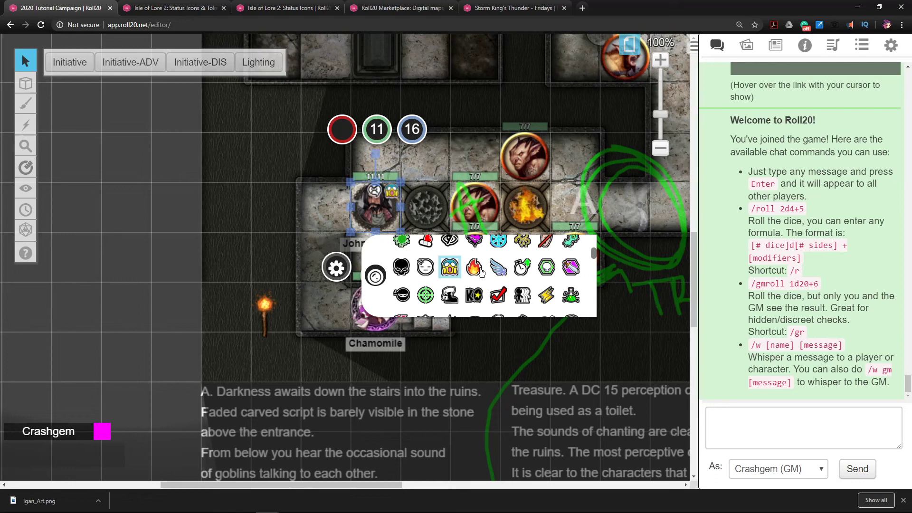
scroll(481, 272, "up", 1)
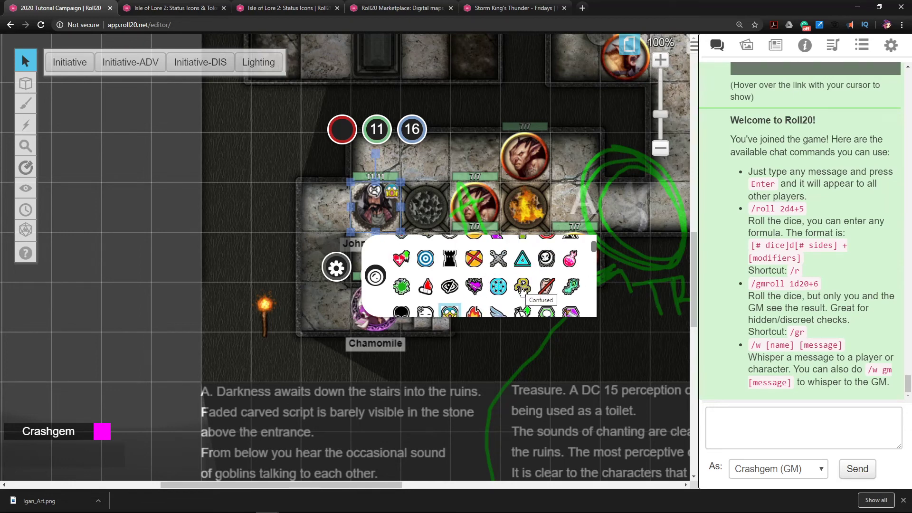
left_click(524, 289)
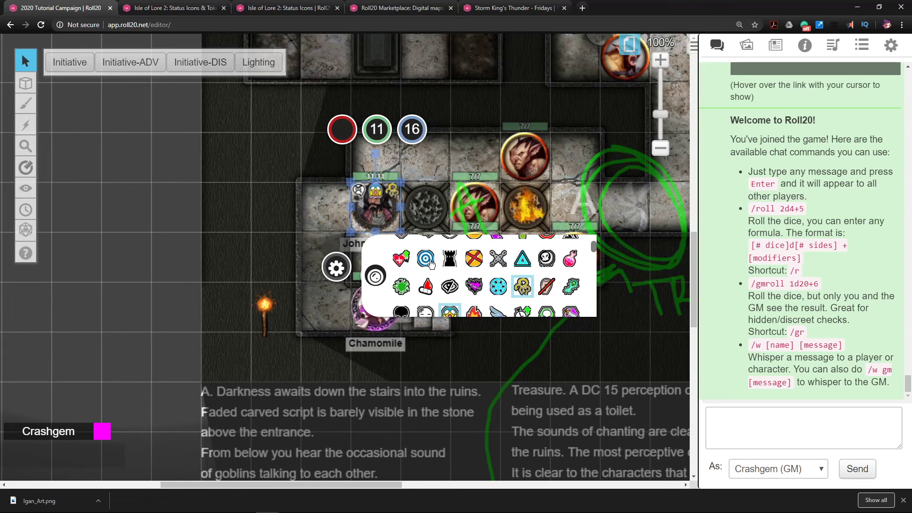
Add the blue target, crossed-out eye, purple heart, blue circle, arrow and green markers to the token, and remove its Confused marker
left_click(427, 260)
left_click(451, 285)
left_click(475, 287)
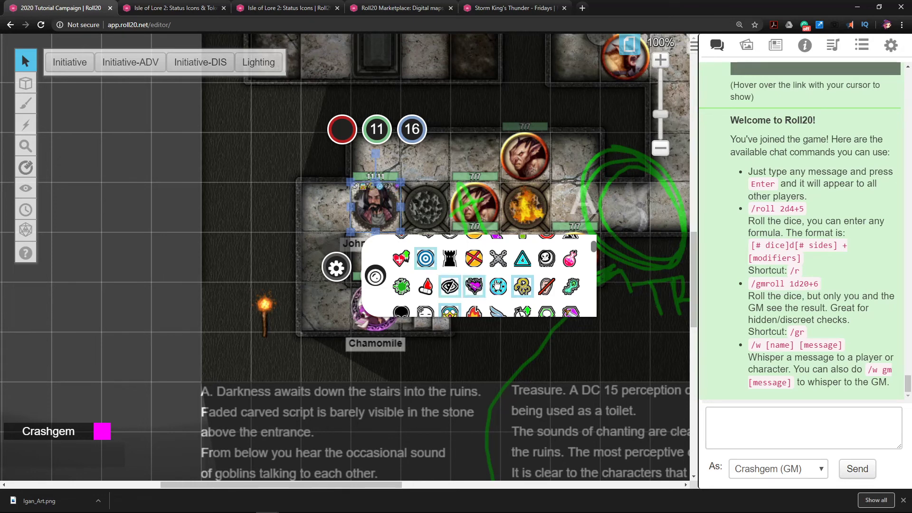
left_click(498, 286)
left_click(522, 286)
left_click(546, 286)
left_click(570, 285)
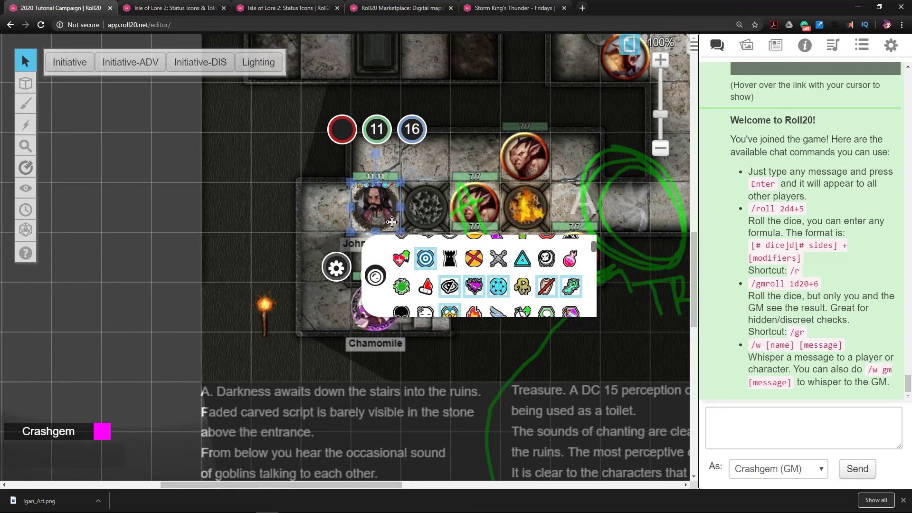
Remove the blue target, screaming face, crossed-out eye, purple heart, blue circle and arrow markers from the bearded adventurer's token
left_click(426, 259)
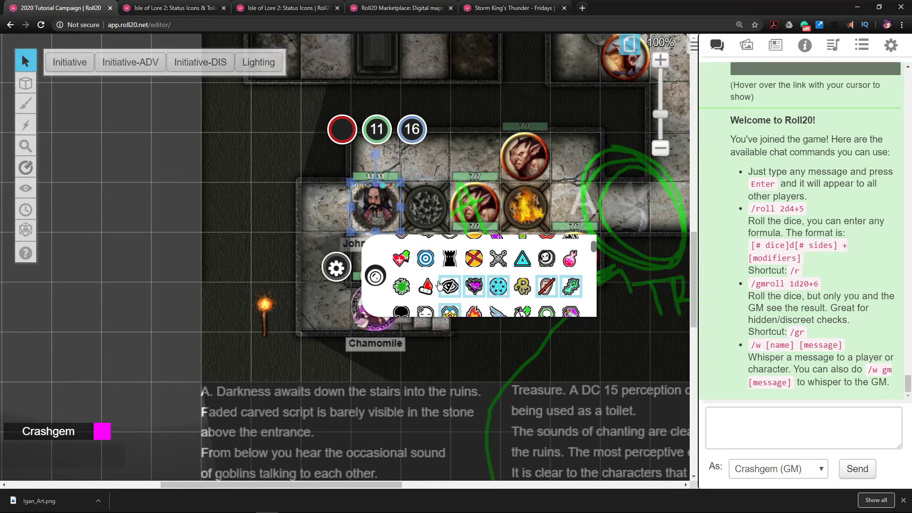
scroll(436, 271, "down", 1)
left_click(449, 267)
left_click(449, 241)
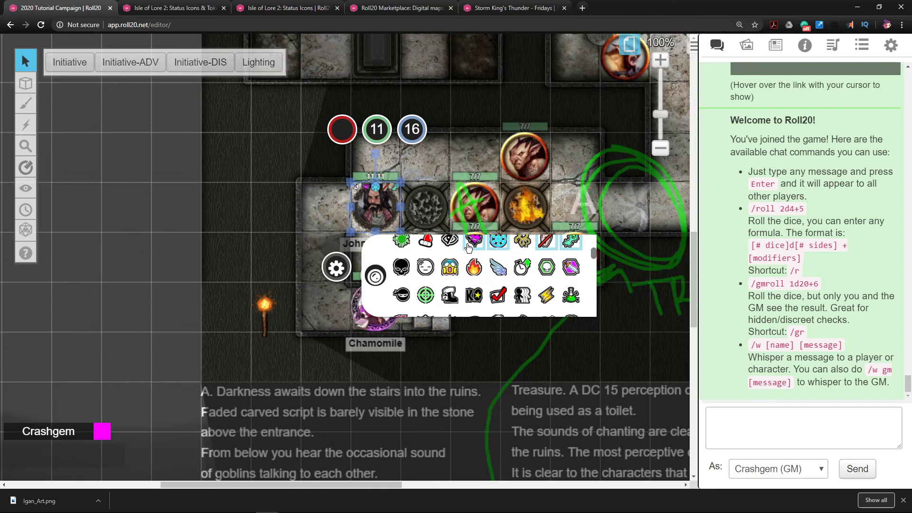
left_click(474, 242)
left_click(498, 242)
scroll(532, 275, "up", 1)
left_click(547, 287)
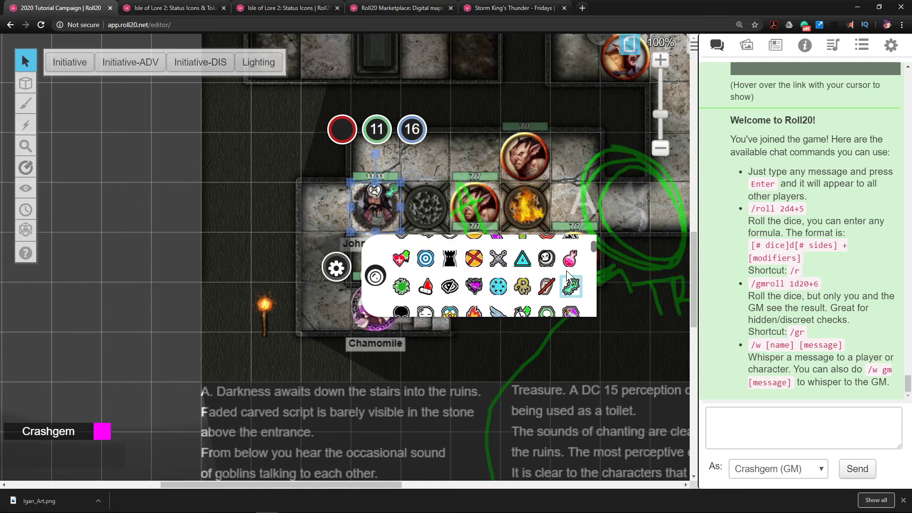
scroll(523, 273, "up", 2)
scroll(434, 192, "up", 1)
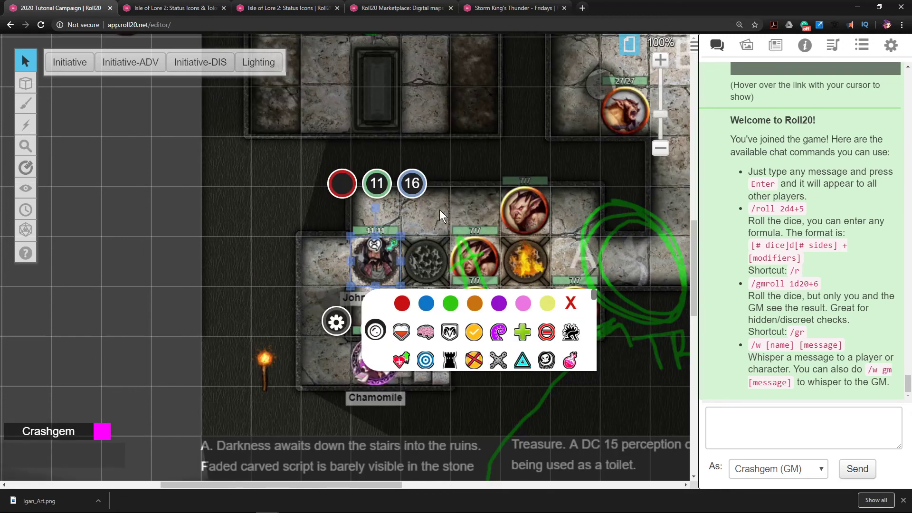